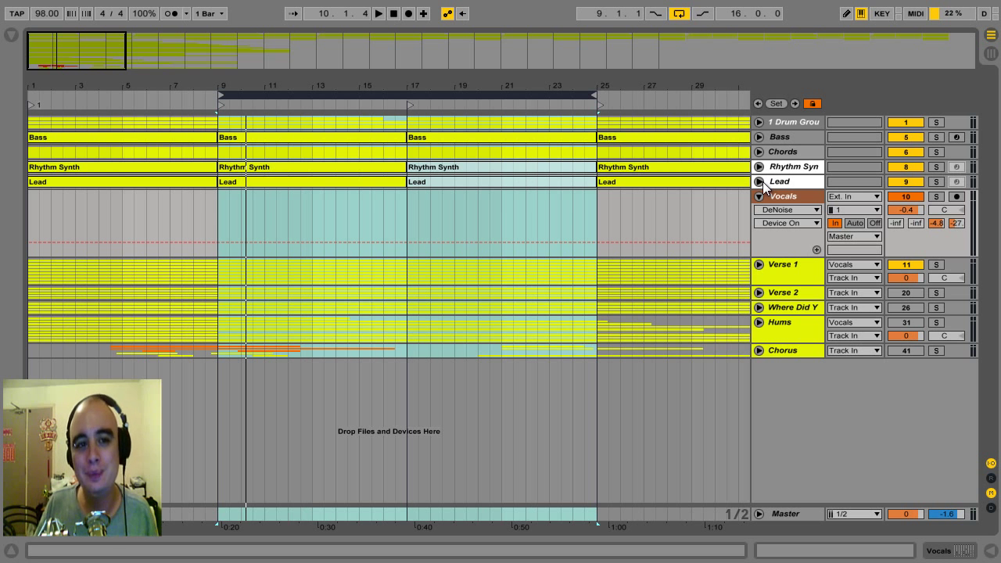
Step: Play the looped section of the arrangement to hear the backing track, and stop playback
{"action": "left_click", "coordinate": [377, 14]}
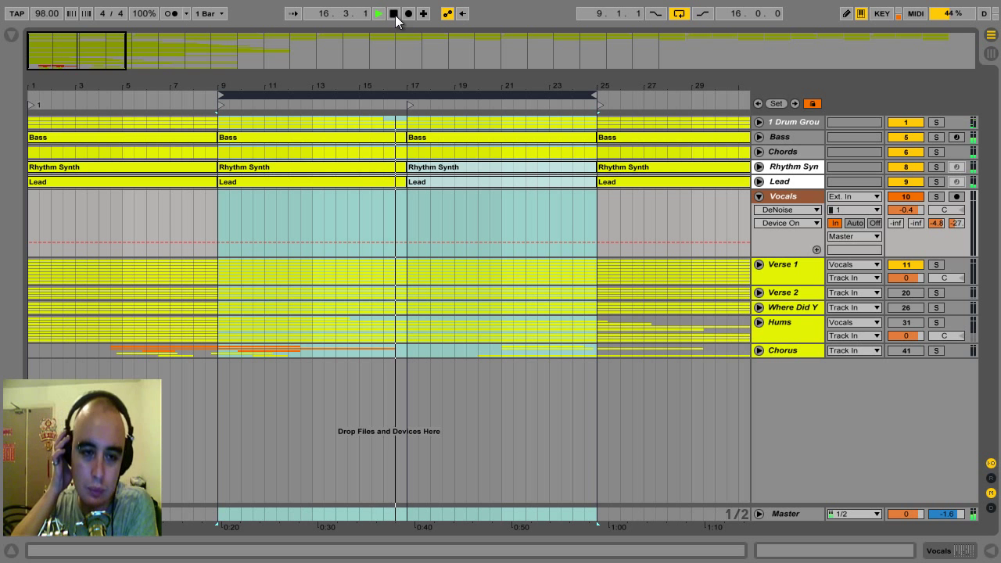
{"action": "left_click", "coordinate": [395, 15]}
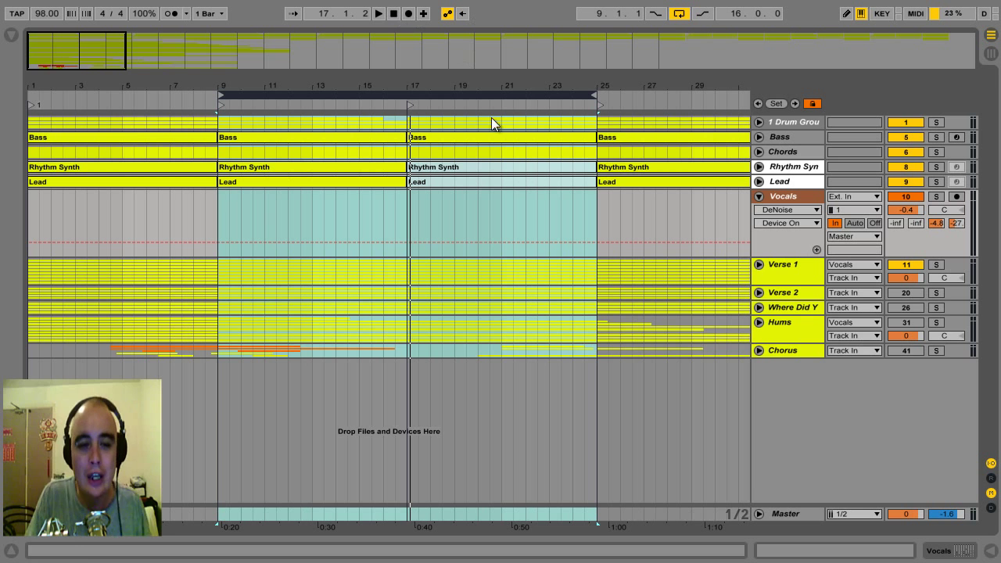
Step: Unfold the Verse 1 group to view its eight takes, fold Take 8, and collapse the group again
{"action": "left_click", "coordinate": [760, 264]}
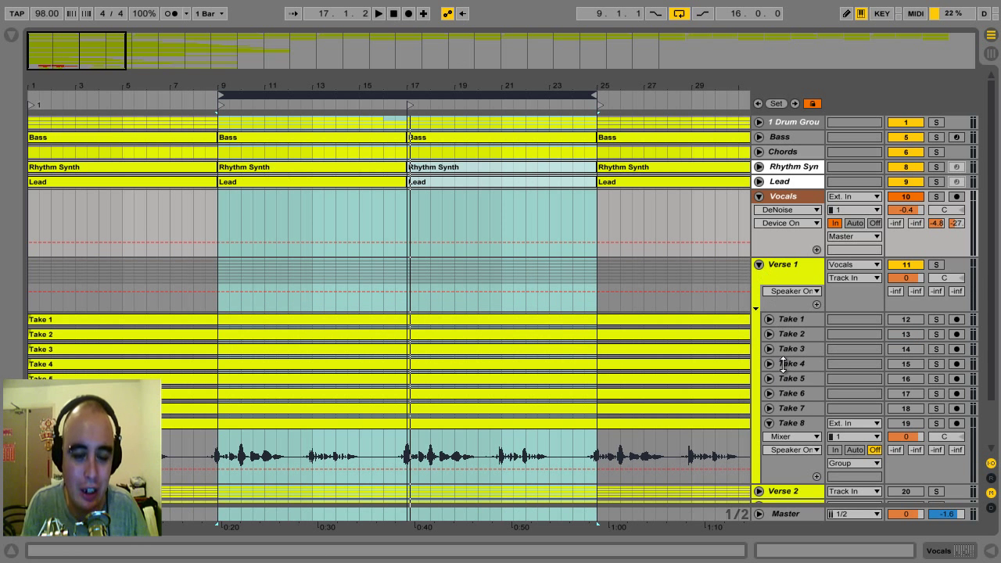
{"action": "left_click", "coordinate": [770, 423]}
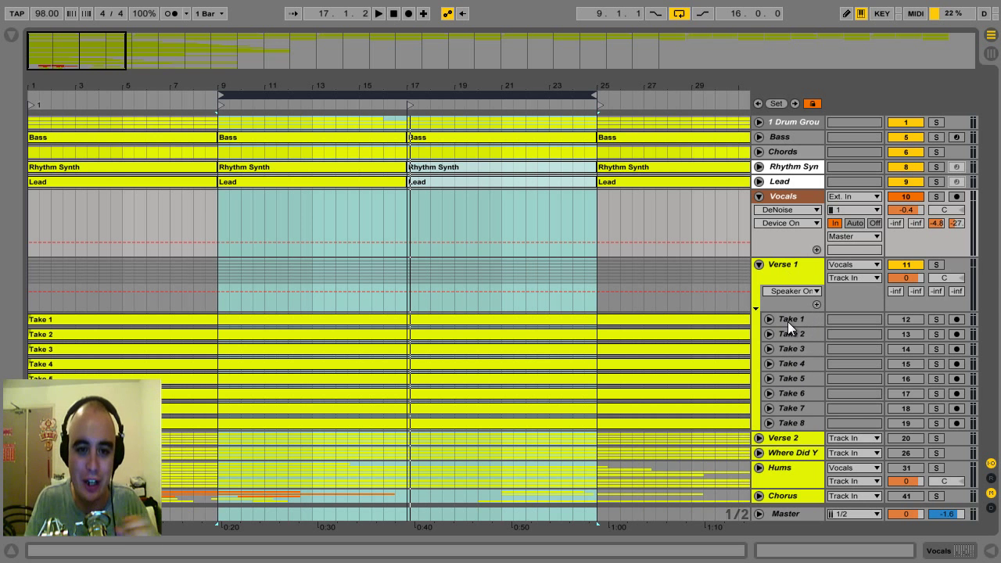
{"action": "left_click", "coordinate": [770, 424]}
{"action": "left_click_drag", "start_coordinate": [490, 85], "coordinate": [491, 85]}
{"action": "left_click", "coordinate": [769, 423]}
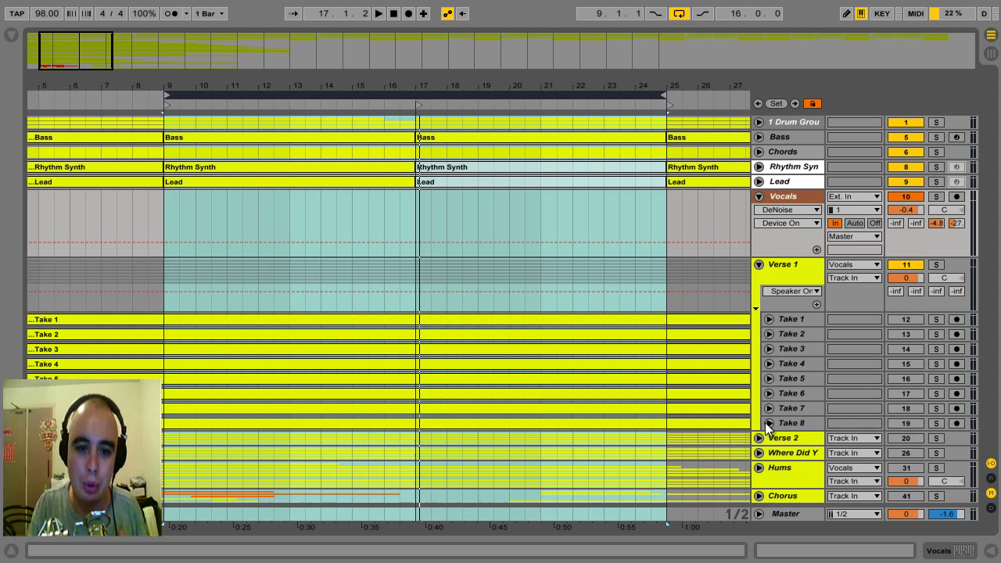
{"action": "left_click", "coordinate": [759, 268]}
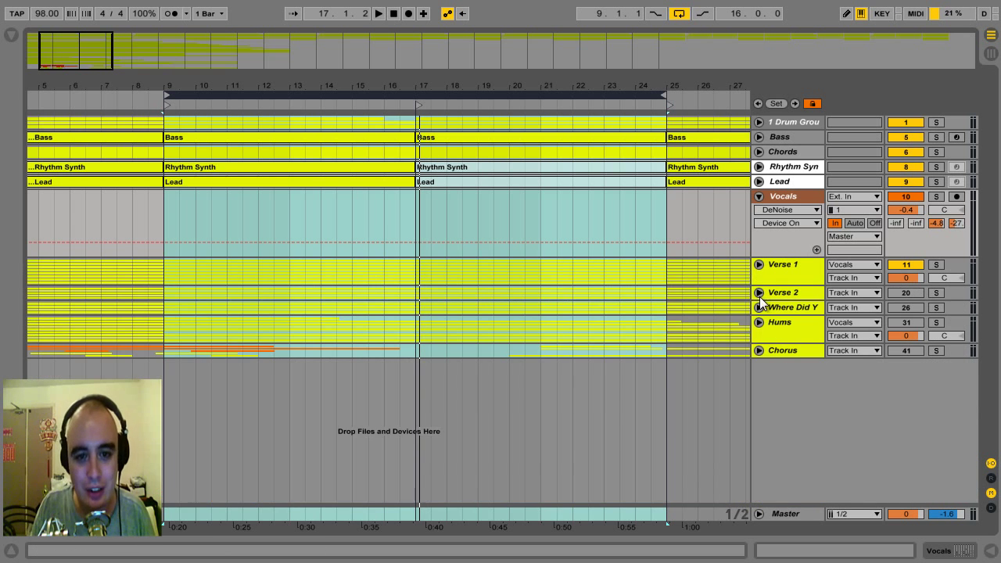
Step: Look inside the Verse 2, Where Did Y and Hums groups in turn, collapsing each one again
{"action": "left_click", "coordinate": [759, 294]}
{"action": "left_click", "coordinate": [760, 294]}
{"action": "left_click", "coordinate": [760, 308]}
{"action": "left_click", "coordinate": [760, 307]}
{"action": "left_click", "coordinate": [759, 323]}
{"action": "left_click", "coordinate": [759, 323]}
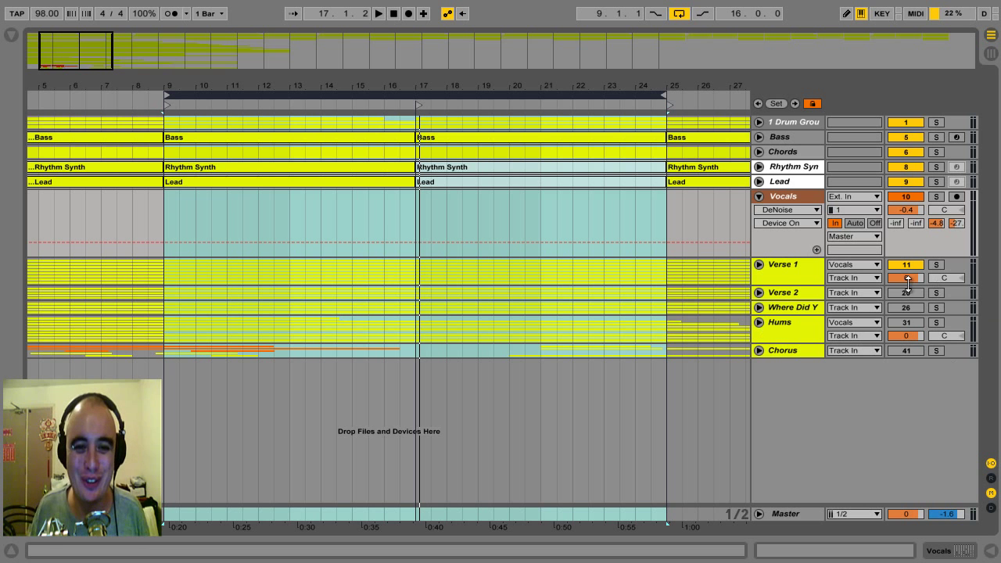
Step: Unfold the Verse 1 group, set its output routing to Vocals, and check the Verse 2 group's routing
{"action": "left_click", "coordinate": [759, 265]}
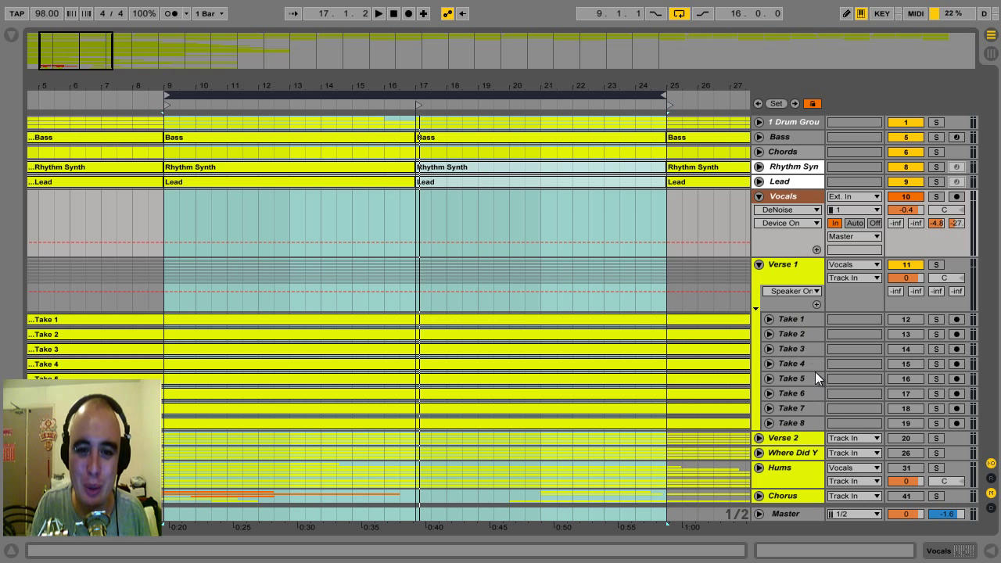
{"action": "left_click", "coordinate": [785, 270]}
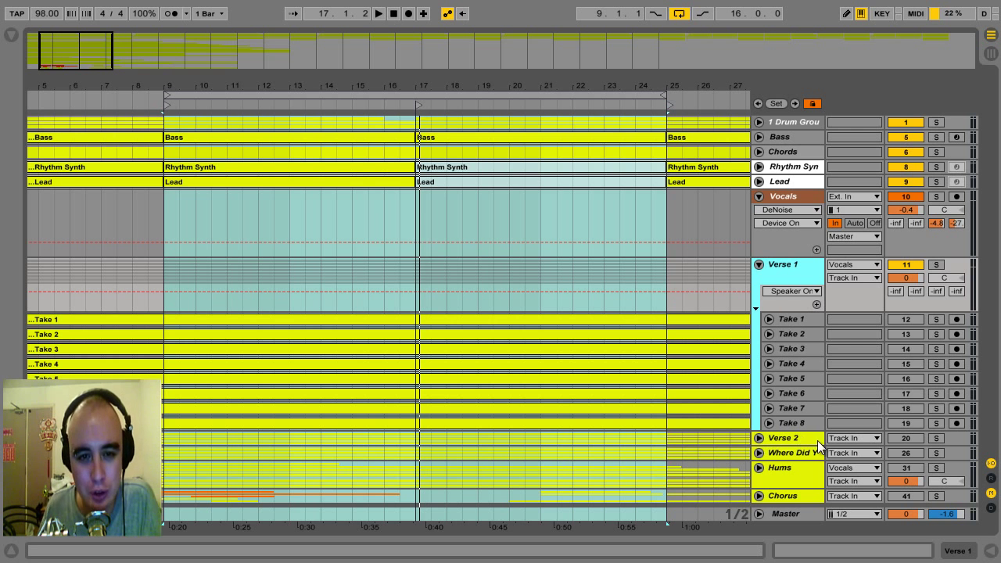
{"action": "left_click", "coordinate": [791, 197]}
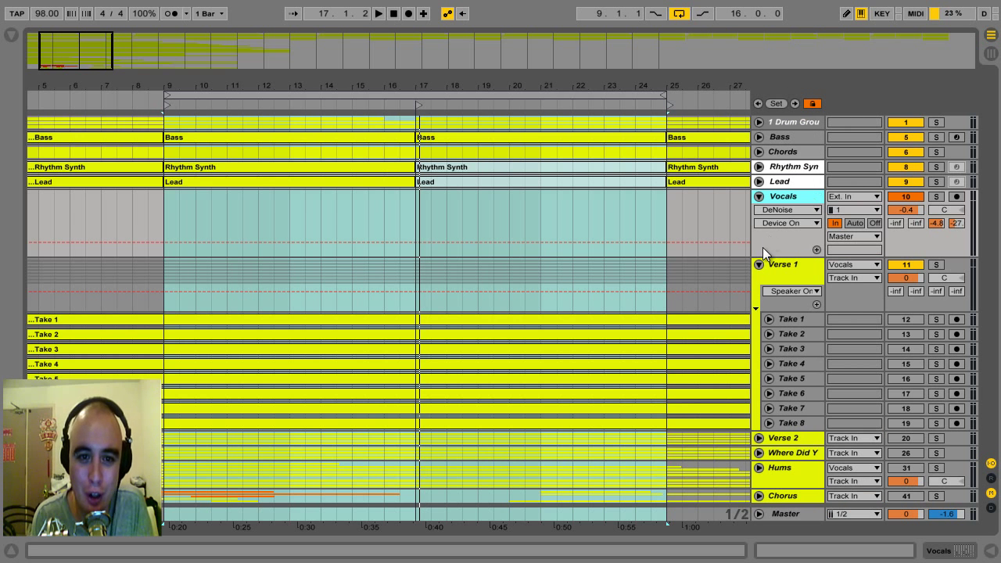
{"action": "left_click", "coordinate": [878, 264]}
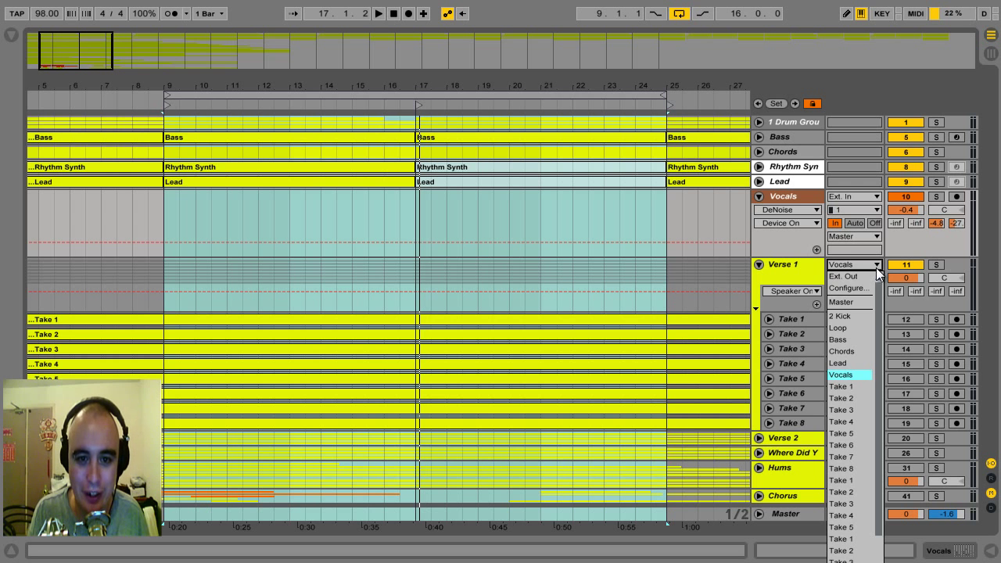
{"action": "left_click", "coordinate": [853, 375]}
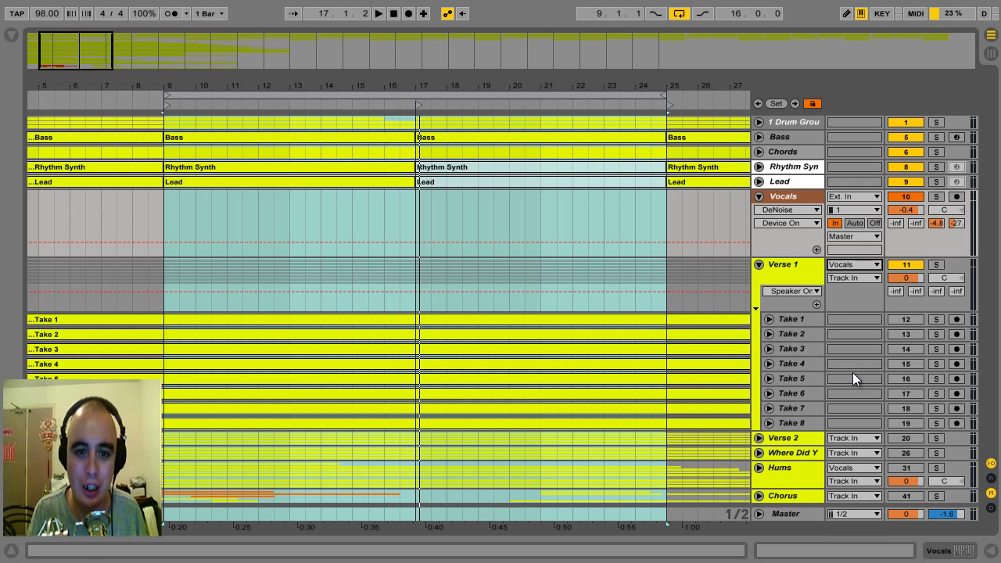
{"action": "left_click", "coordinate": [758, 438]}
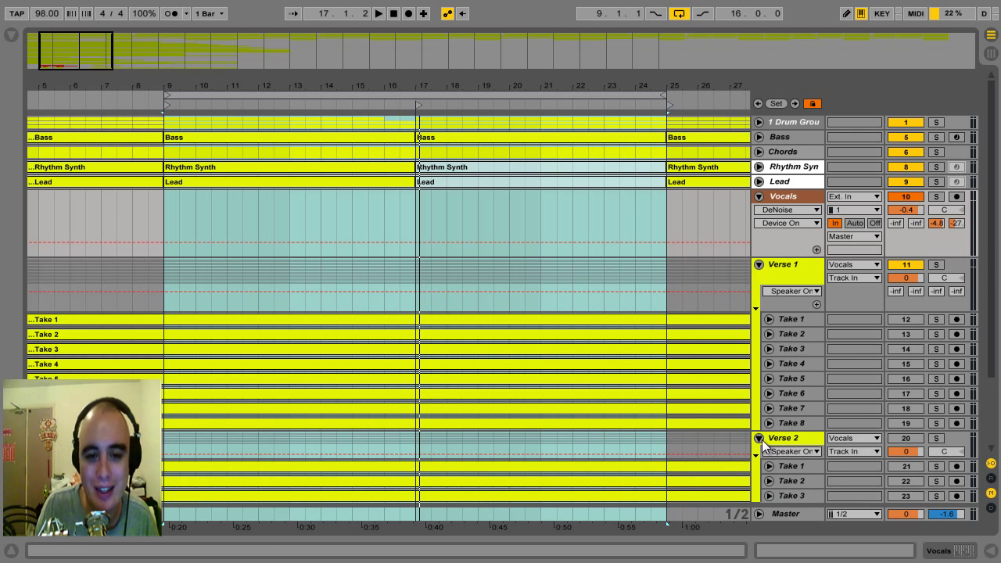
{"action": "left_click", "coordinate": [759, 439]}
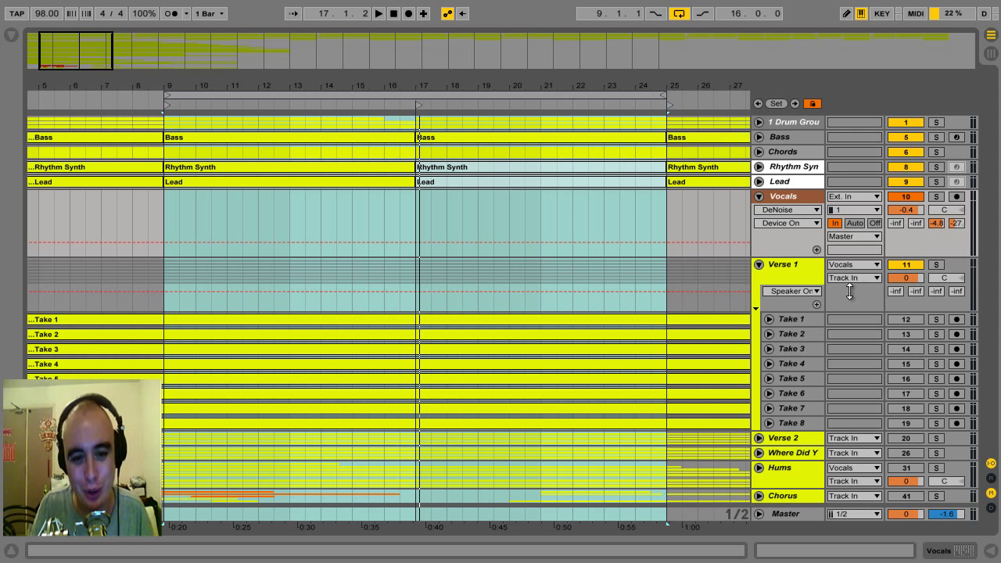
Step: Activate Take 8 in the Verse 1 group and audition it by playing the loop from bar 9
{"action": "left_click", "coordinate": [769, 423]}
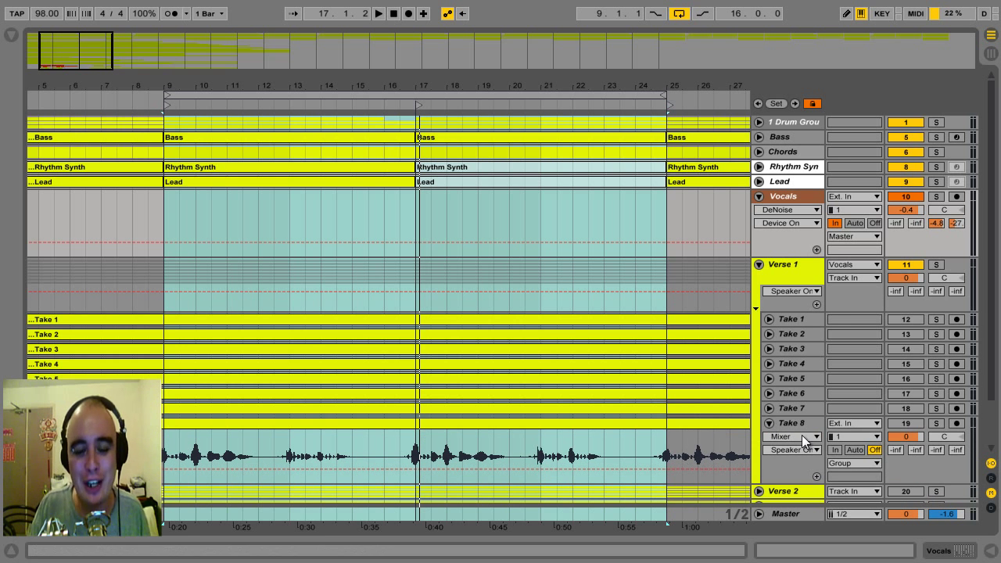
{"action": "left_click", "coordinate": [904, 423]}
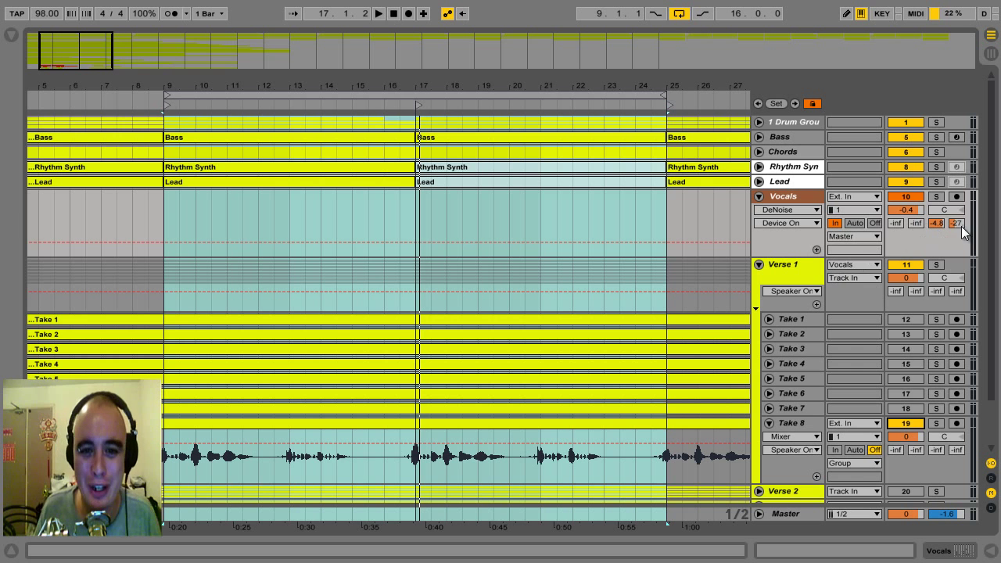
{"action": "left_click", "coordinate": [378, 97]}
{"action": "key", "text": "space"}
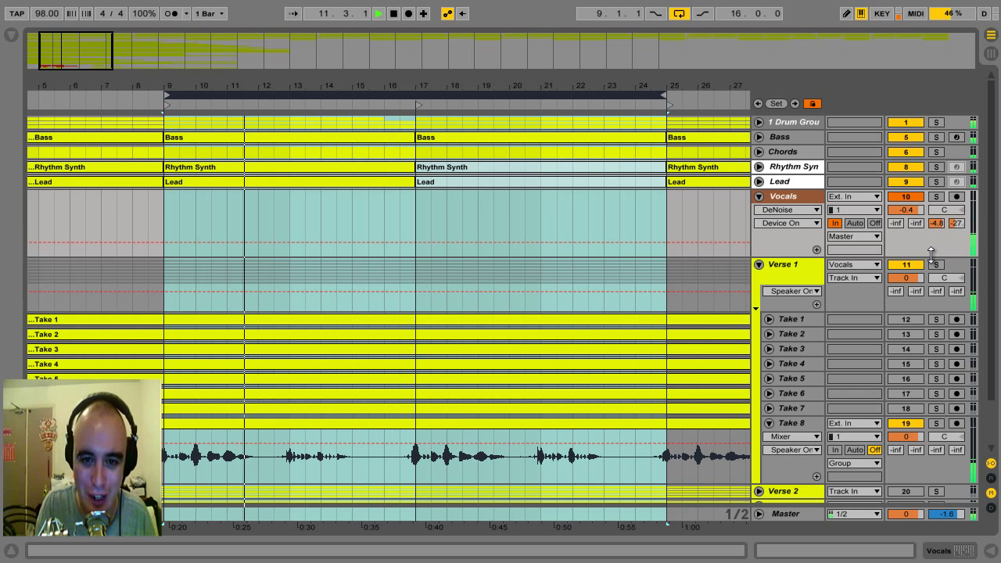
{"action": "key", "text": "space"}
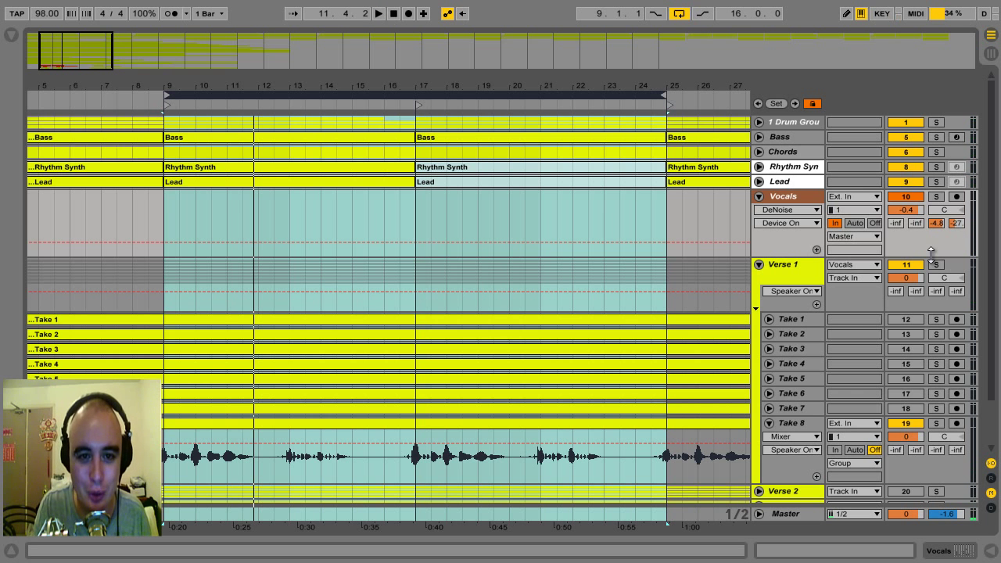
{"action": "left_click", "coordinate": [770, 423]}
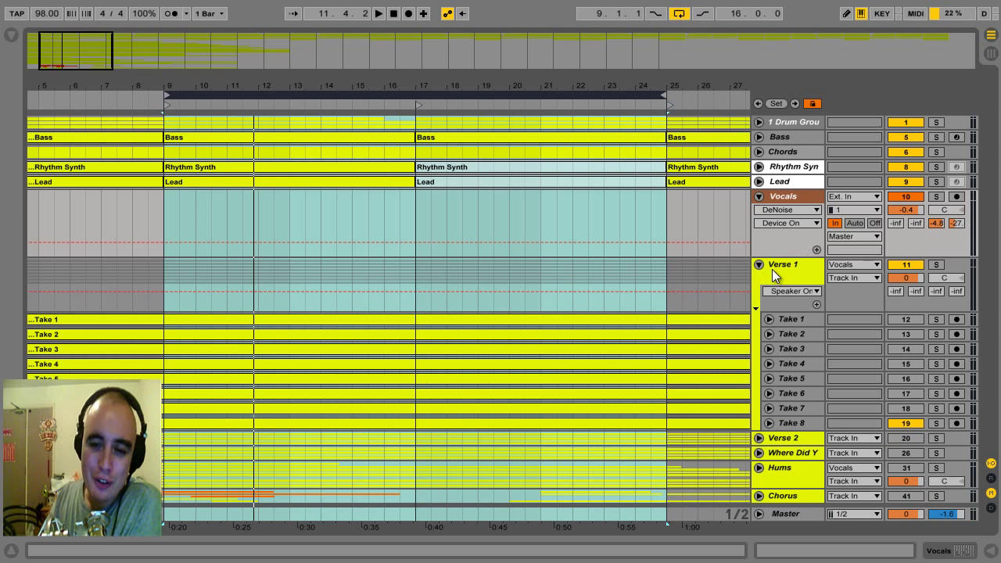
Step: Show the device chain of the Vocals track and unfold its DeNoise device
{"action": "left_click", "coordinate": [785, 193]}
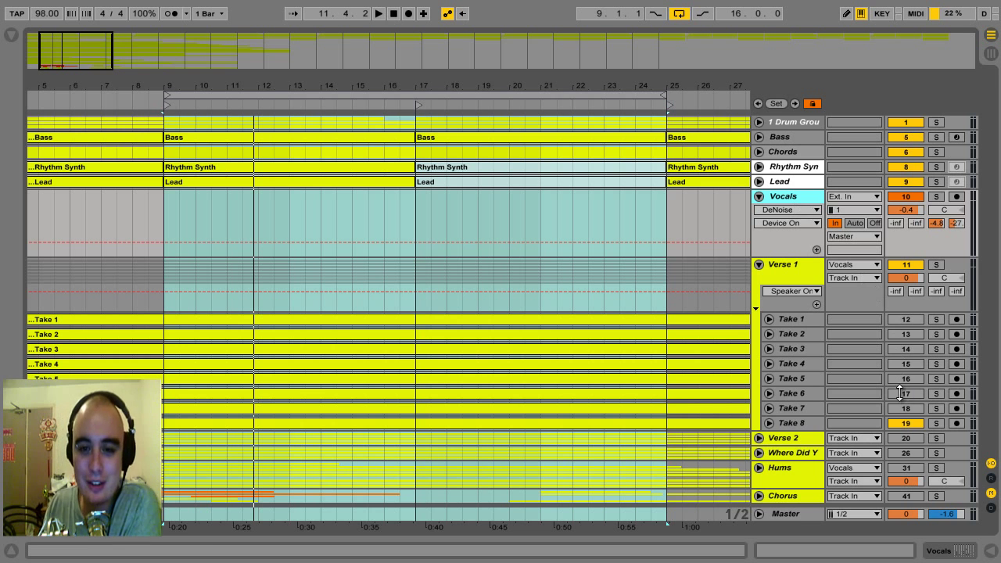
{"action": "left_click", "coordinate": [939, 552]}
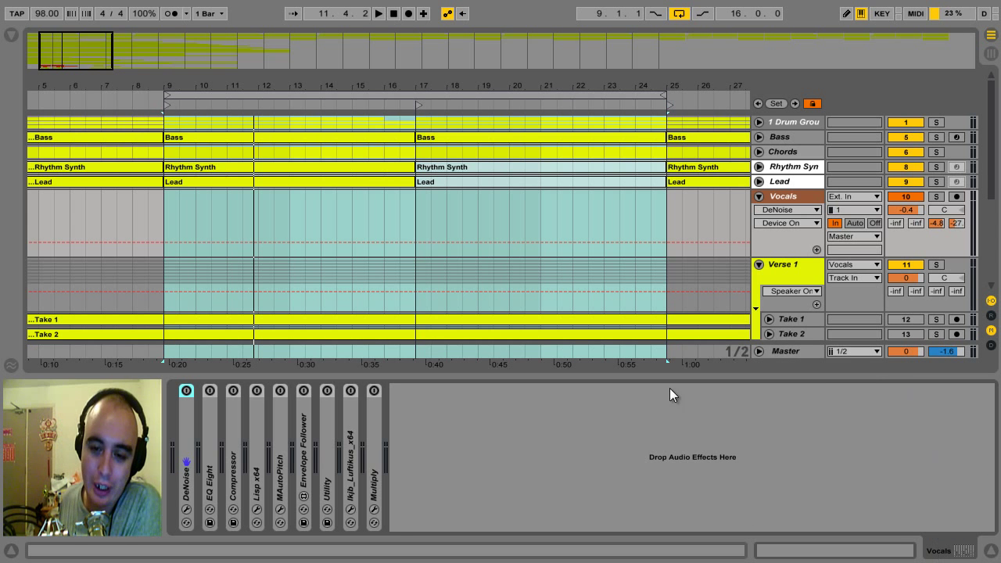
{"action": "double_click", "coordinate": [181, 448]}
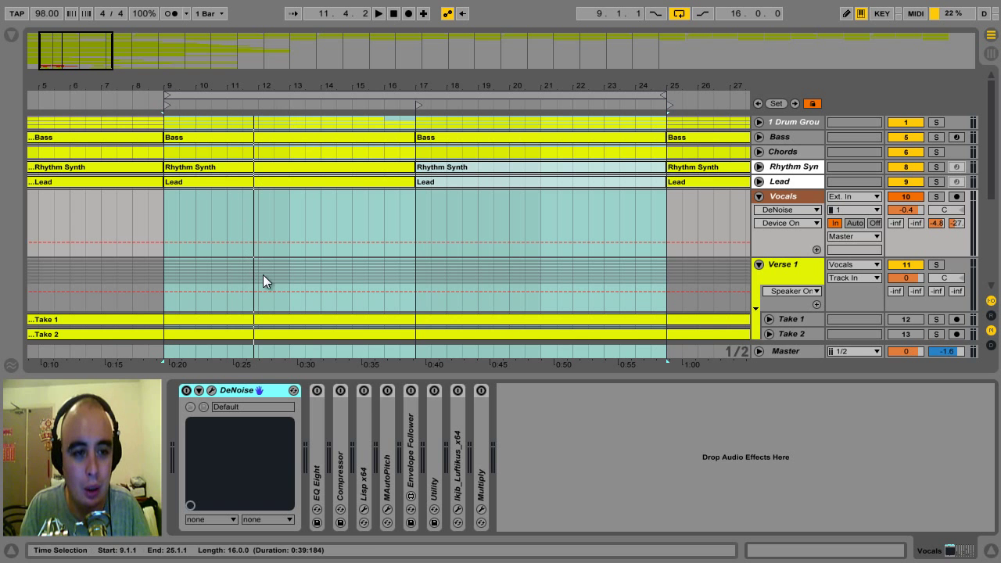
Step: Move the arrangement loop to the start of bar 1 and shorten it to one bar
{"action": "left_click_drag", "start_coordinate": [313, 83], "coordinate": [313, 83]}
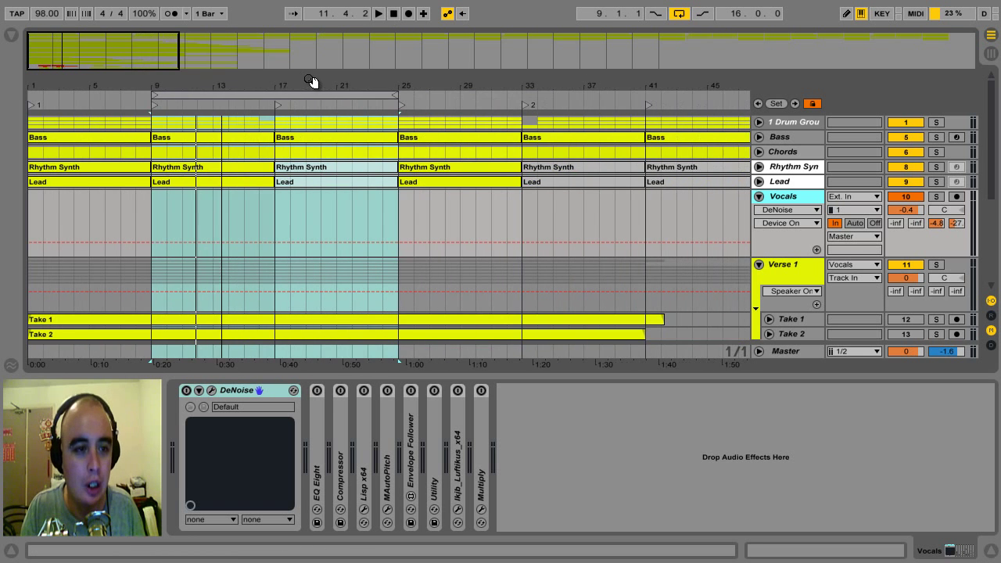
{"action": "left_click_drag", "start_coordinate": [195, 95], "coordinate": [53, 102]}
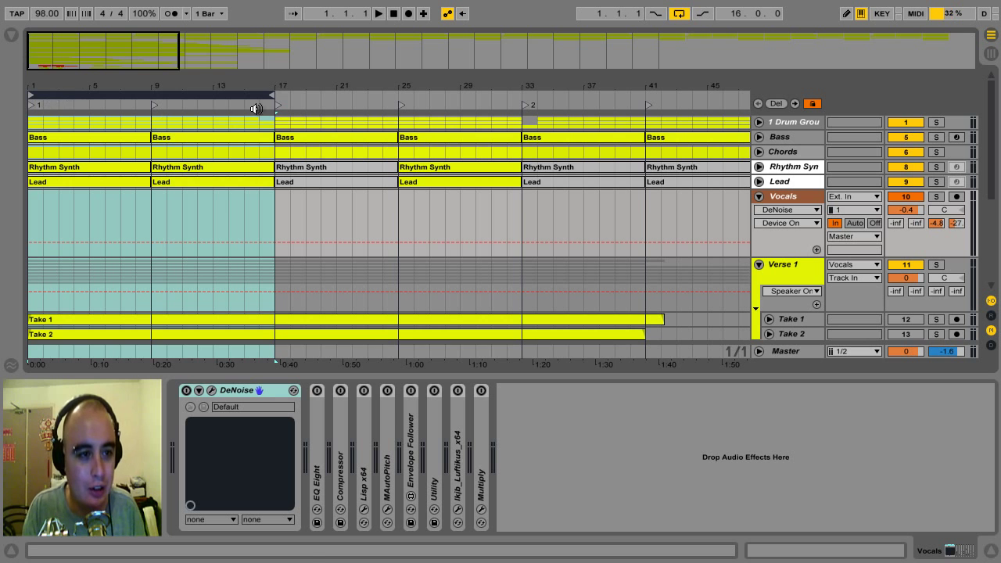
{"action": "left_click_drag", "start_coordinate": [272, 96], "coordinate": [44, 104]}
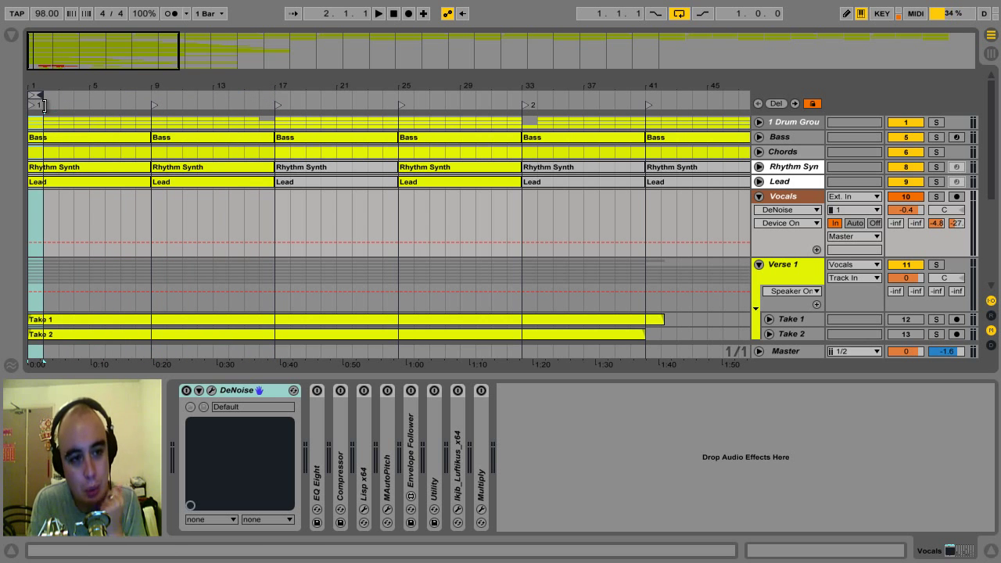
Step: Solo the Vocals track and play the one-bar loop to listen to its background noise, stopping playback at the end
{"action": "left_click", "coordinate": [937, 196]}
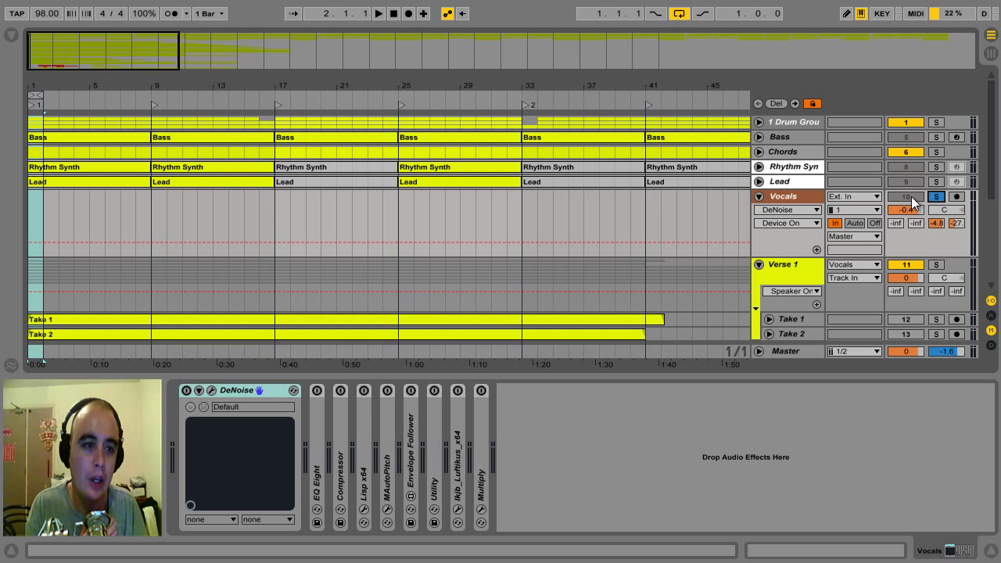
{"action": "left_click", "coordinate": [379, 14]}
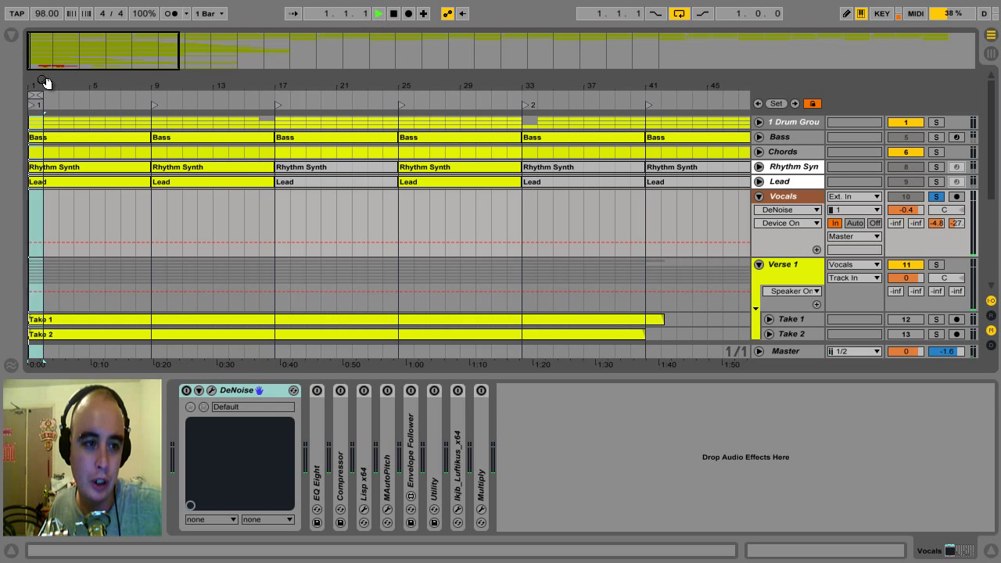
{"action": "mouse_move", "coordinate": [45, 86]}
{"action": "left_mouse_down"}
{"action": "mouse_move", "coordinate": [73, 95]}
{"action": "mouse_move", "coordinate": [45, 89]}
{"action": "left_mouse_up"}
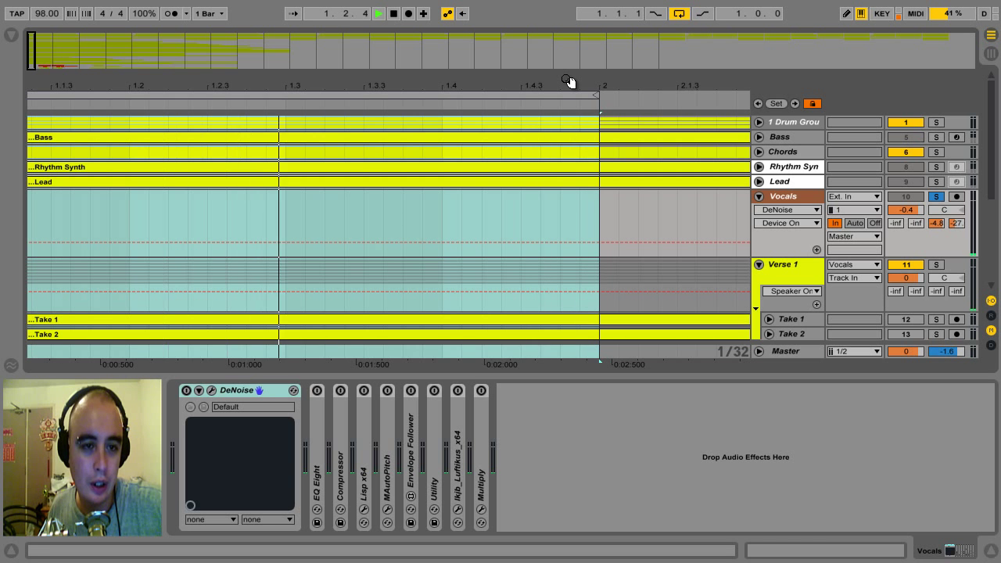
{"action": "key", "text": "space"}
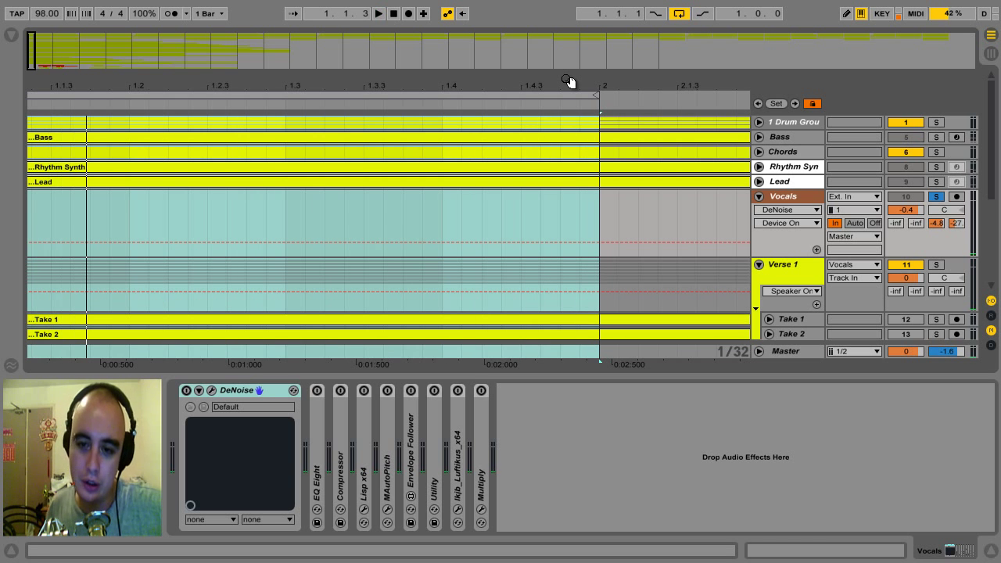
Step: Shorten the loop at the start of bar 1 to a length of 0.1.2 and keep it playing
{"action": "left_click_drag", "start_coordinate": [605, 100], "coordinate": [259, 100]}
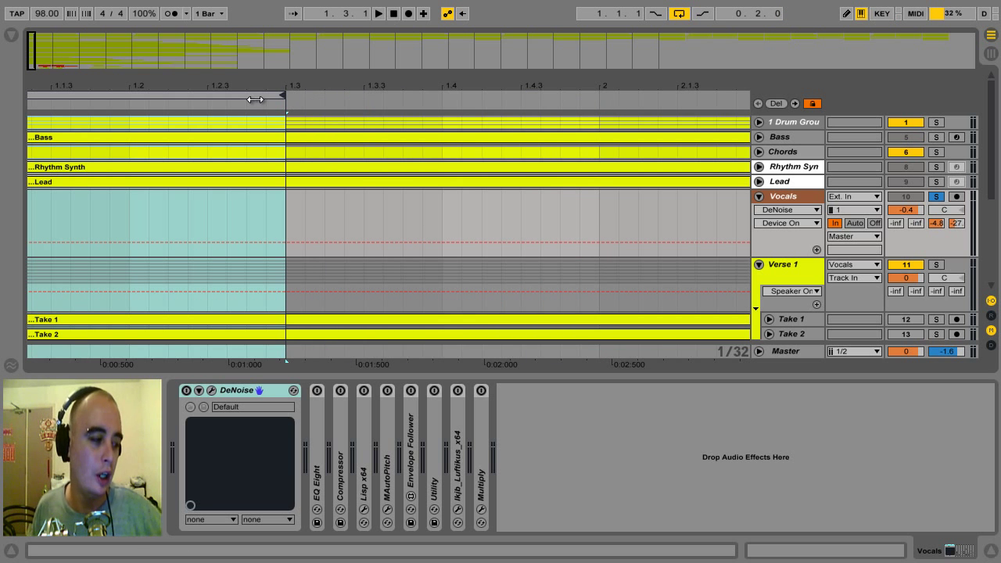
{"action": "left_click", "coordinate": [256, 99]}
{"action": "key", "text": "space"}
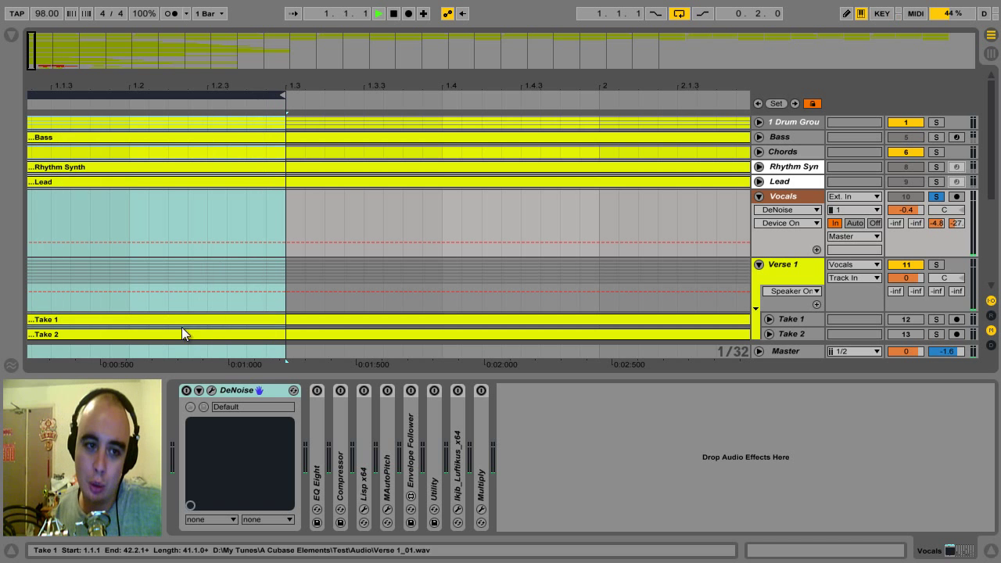
{"action": "left_click_drag", "start_coordinate": [285, 94], "coordinate": [264, 95]}
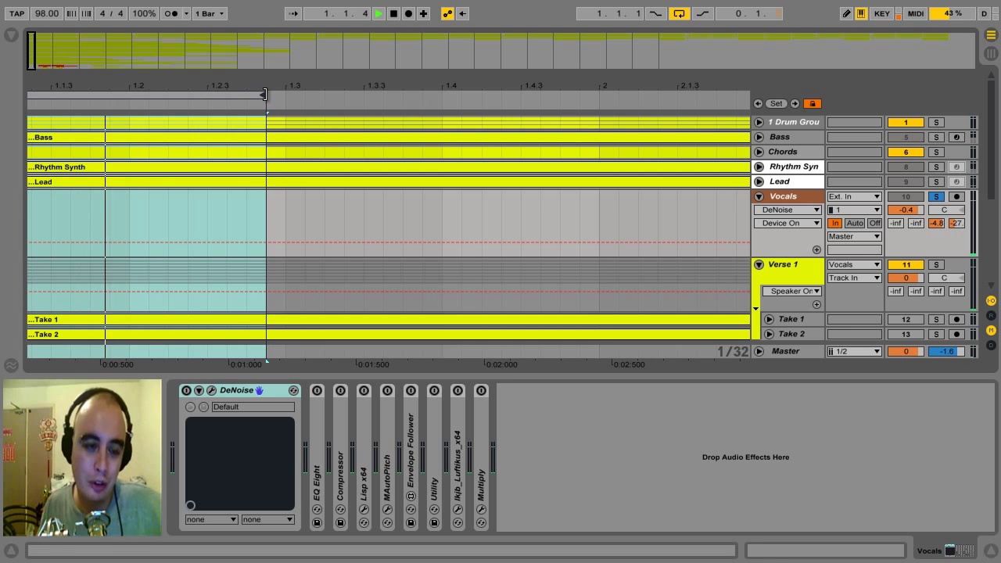
{"action": "left_click_drag", "start_coordinate": [62, 86], "coordinate": [72, 82]}
{"action": "left_click_drag", "start_coordinate": [290, 97], "coordinate": [233, 99]}
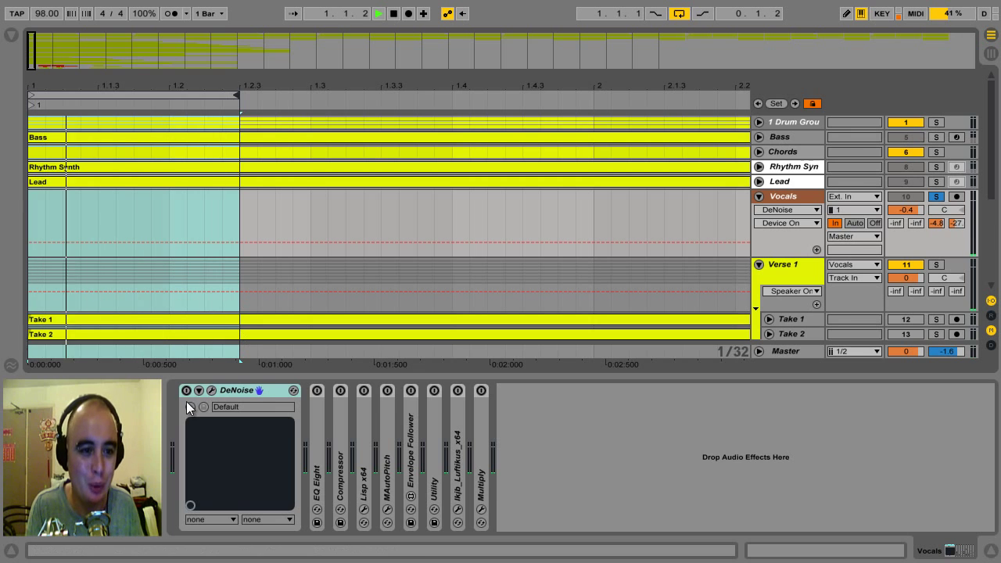
Step: Open the DeNoise plug-in window on the Vocals track and set the noise profile to Learn from noise only
{"action": "left_click", "coordinate": [212, 390]}
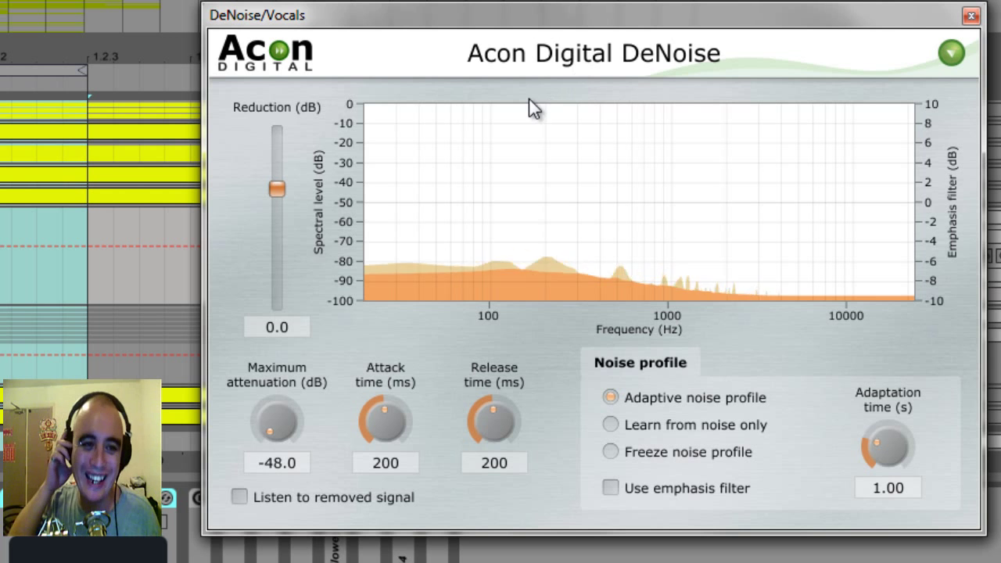
{"action": "left_click", "coordinate": [611, 422]}
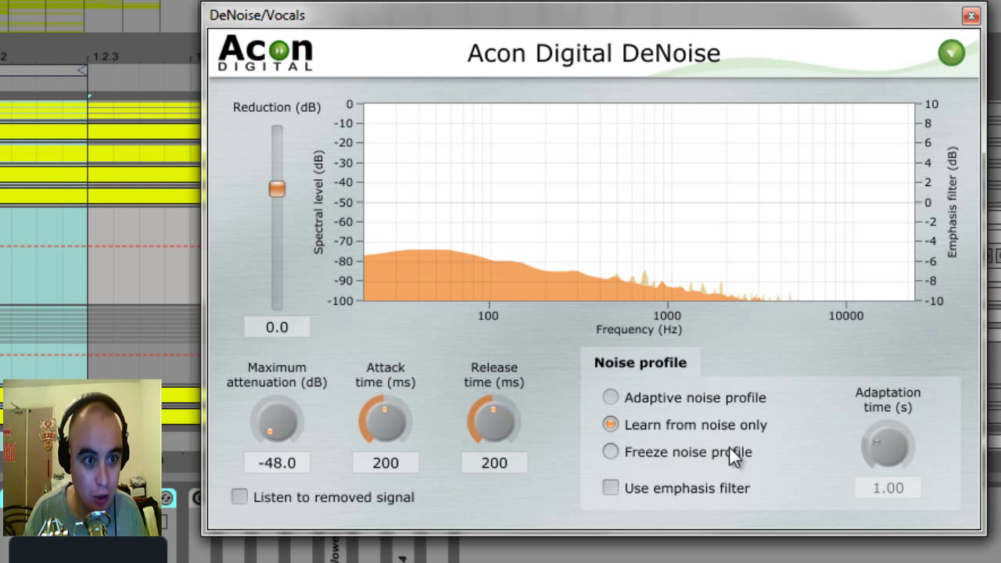
Step: Freeze the learned noise profile in DeNoise and close the plug-in window
{"action": "left_click", "coordinate": [615, 453]}
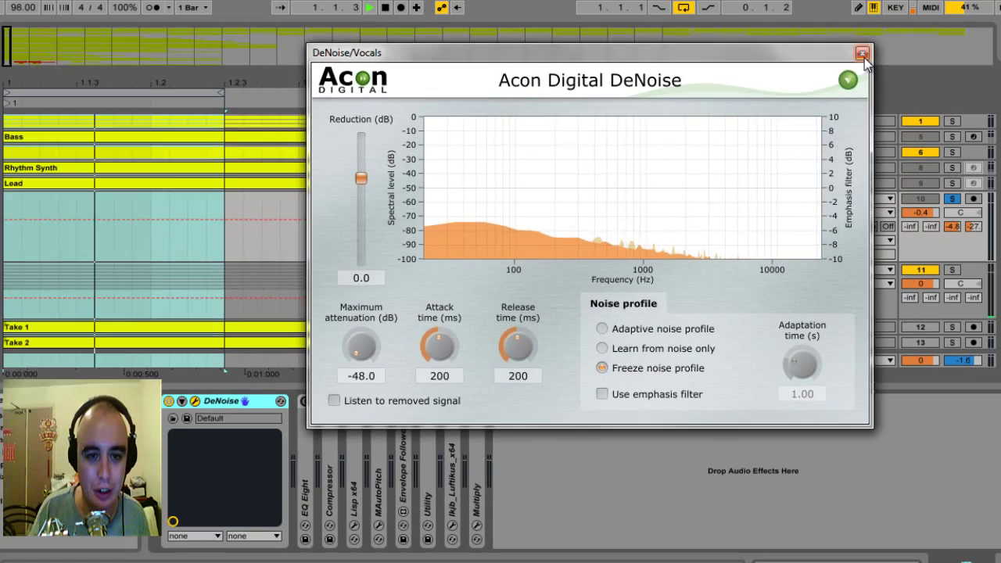
{"action": "left_click", "coordinate": [971, 14]}
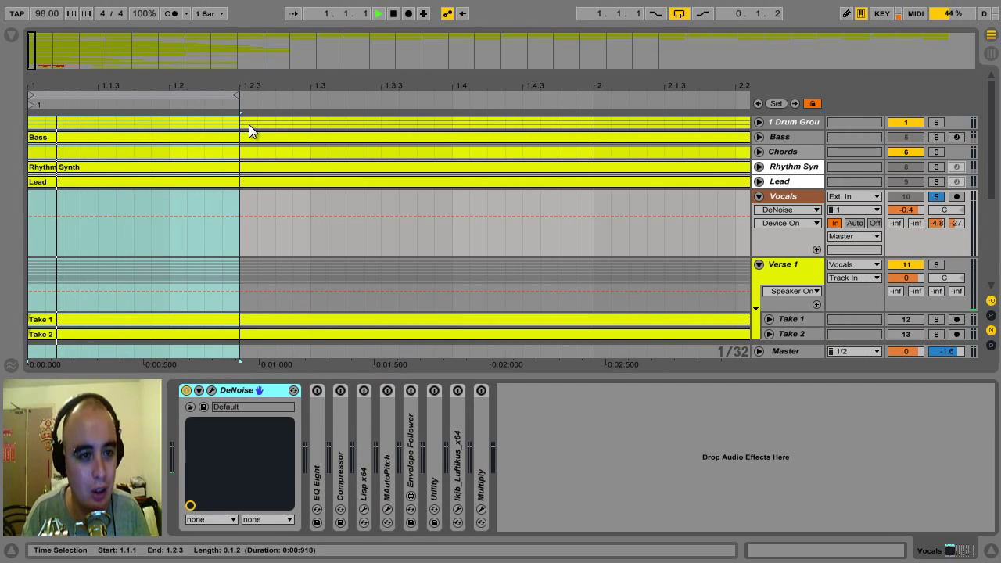
Step: Zoom the arrangement out and set the playback loop to 16 bars starting at bar 9
{"action": "left_click_drag", "start_coordinate": [227, 85], "coordinate": [36, 93]}
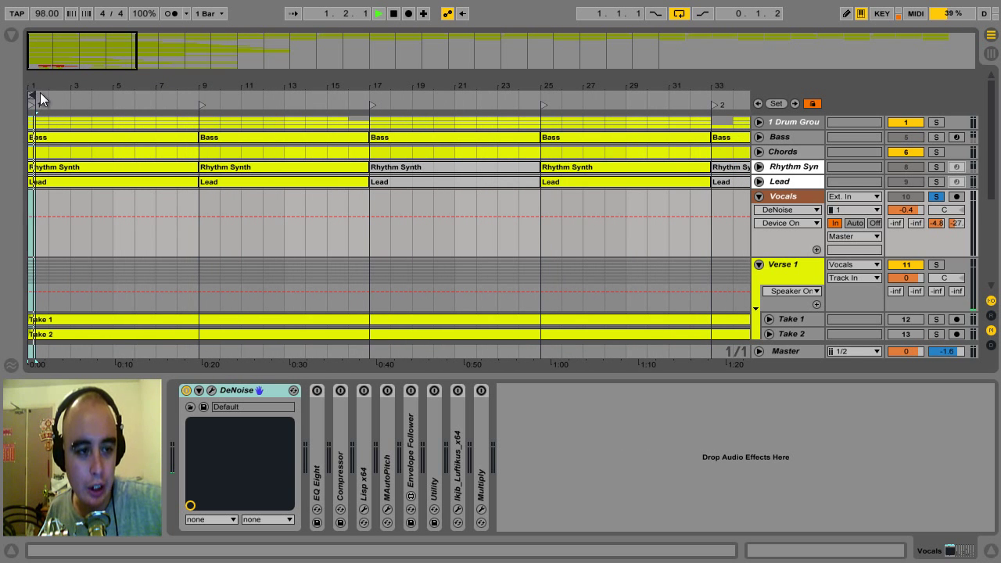
{"action": "left_click_drag", "start_coordinate": [32, 95], "coordinate": [198, 95]}
{"action": "mouse_move", "coordinate": [133, 94]}
{"action": "left_mouse_down"}
{"action": "mouse_move", "coordinate": [282, 102]}
{"action": "mouse_move", "coordinate": [323, 116]}
{"action": "mouse_move", "coordinate": [544, 99]}
{"action": "left_mouse_up"}
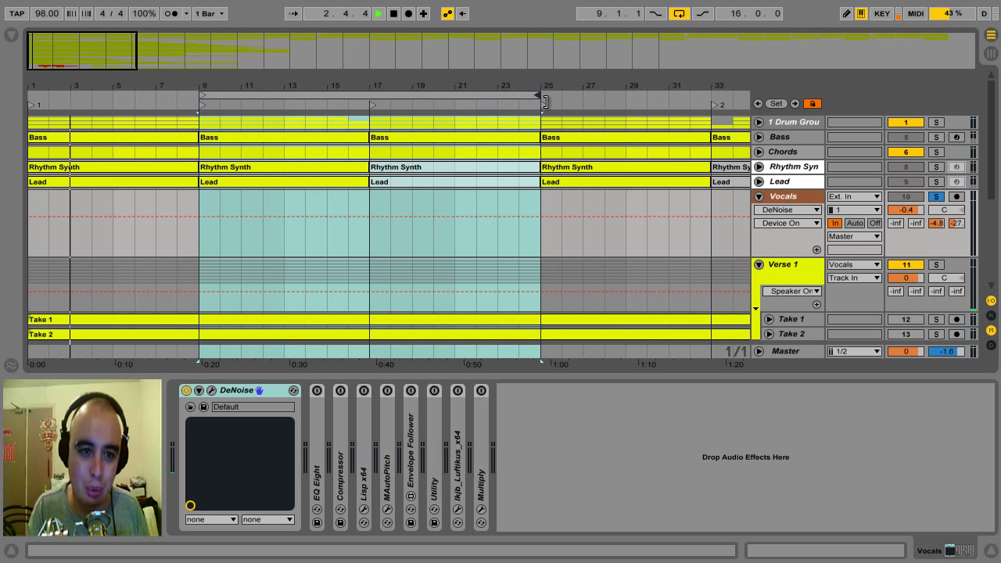
{"action": "left_click", "coordinate": [252, 96]}
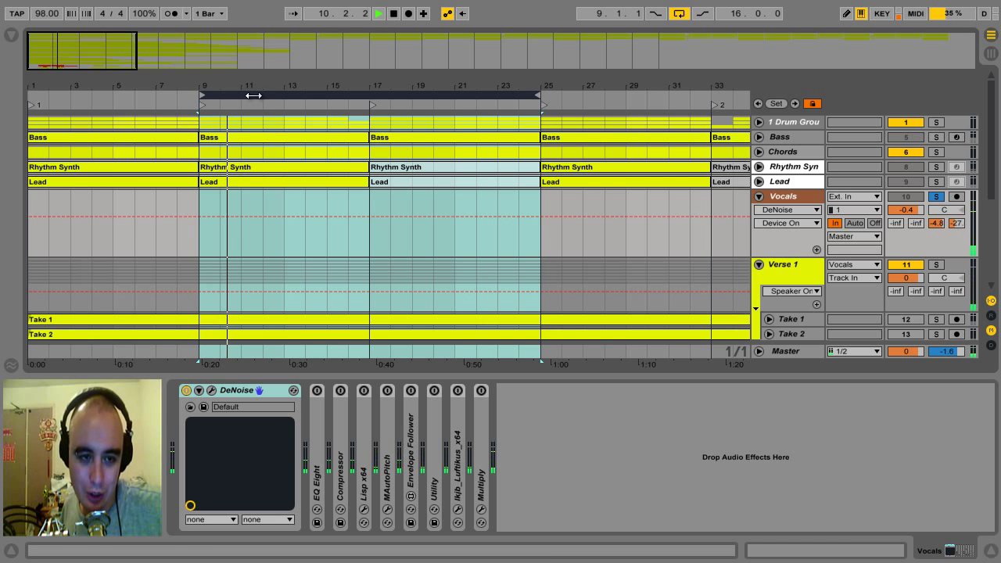
Step: Reopen the DeNoise window and compare the looped vocals with DeNoise bypassed and active, leaving it switched on
{"action": "left_click", "coordinate": [212, 395]}
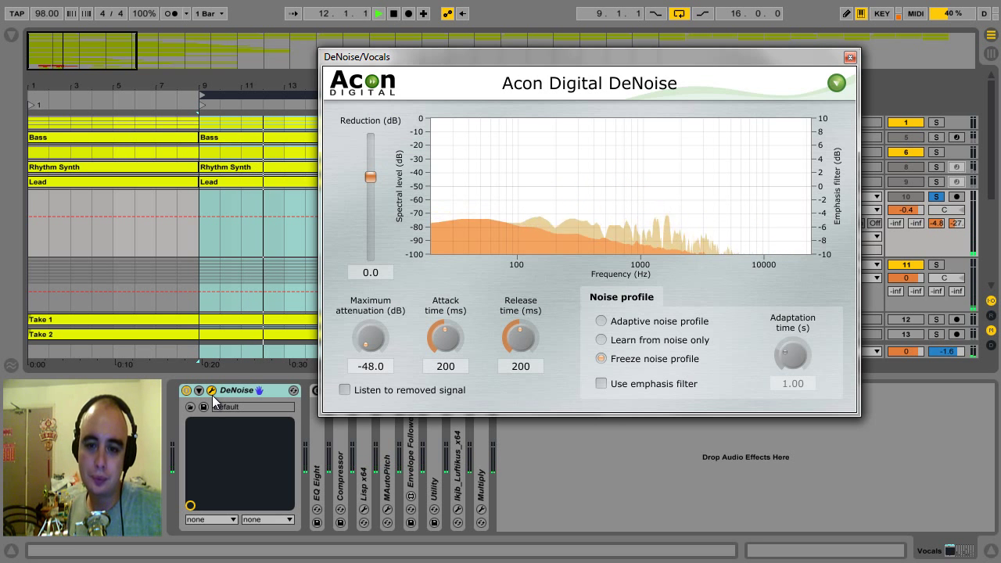
{"action": "left_click", "coordinate": [186, 390]}
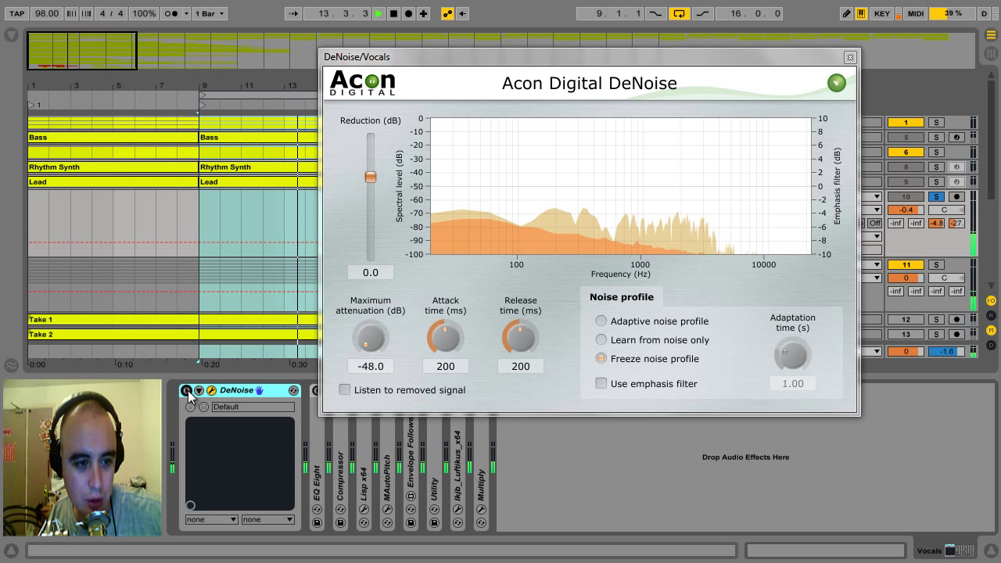
{"action": "key", "text": "space"}
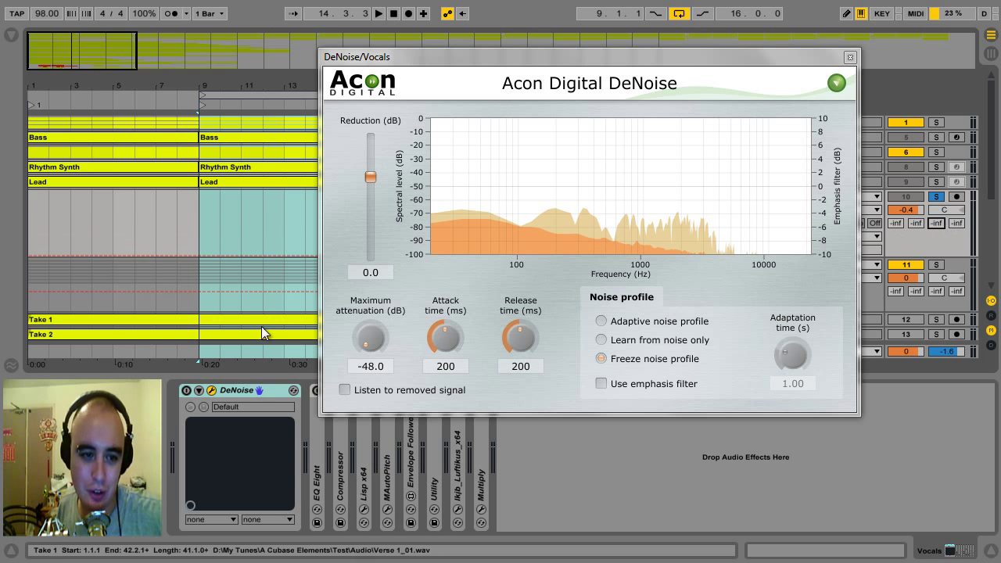
{"action": "key", "text": "space"}
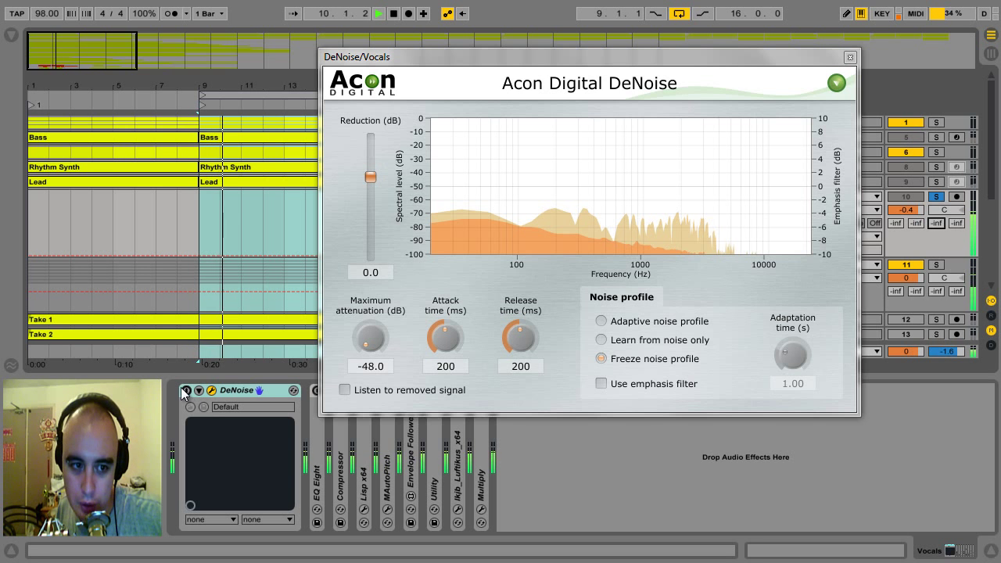
{"action": "left_click", "coordinate": [185, 391]}
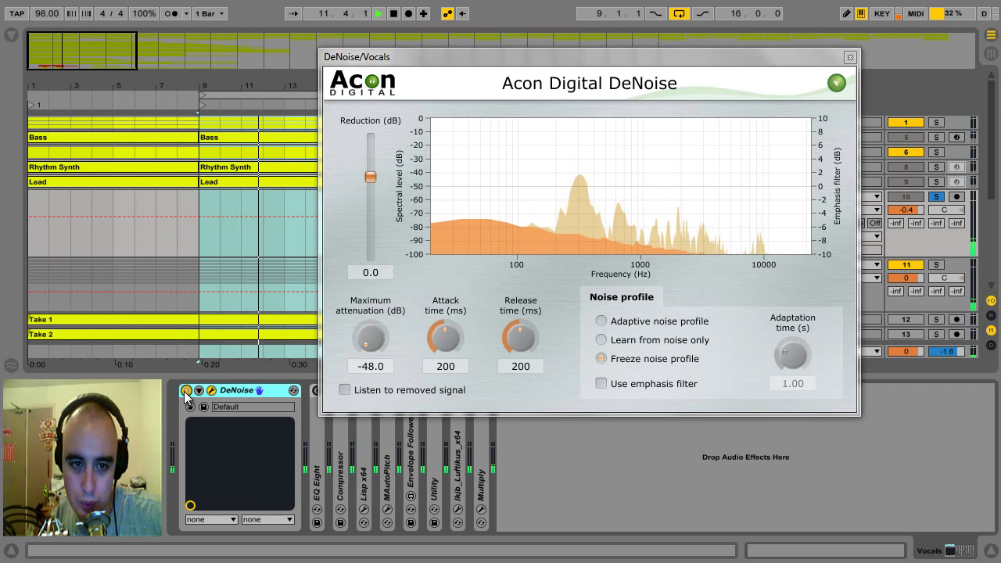
{"action": "left_click", "coordinate": [185, 391]}
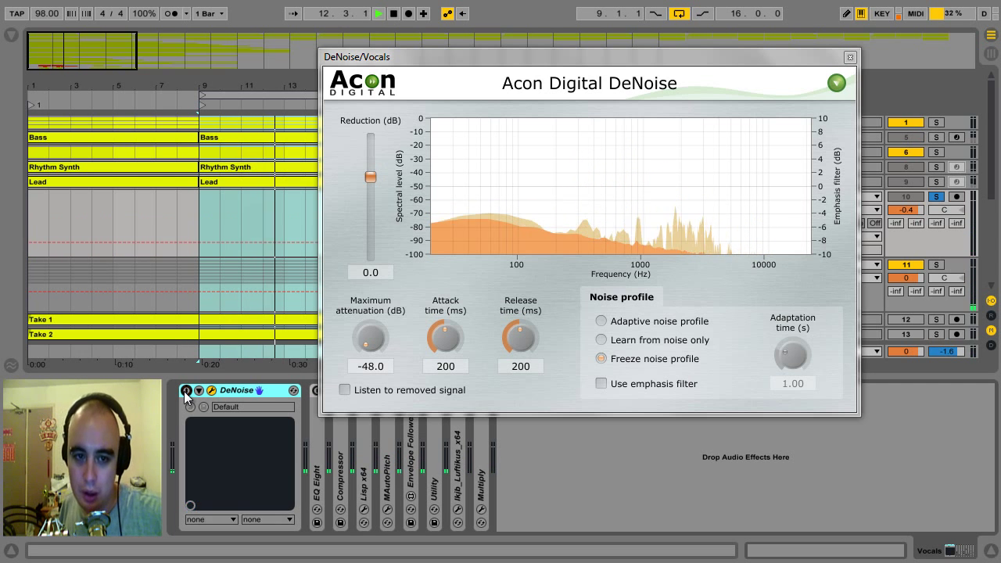
{"action": "left_click", "coordinate": [186, 391]}
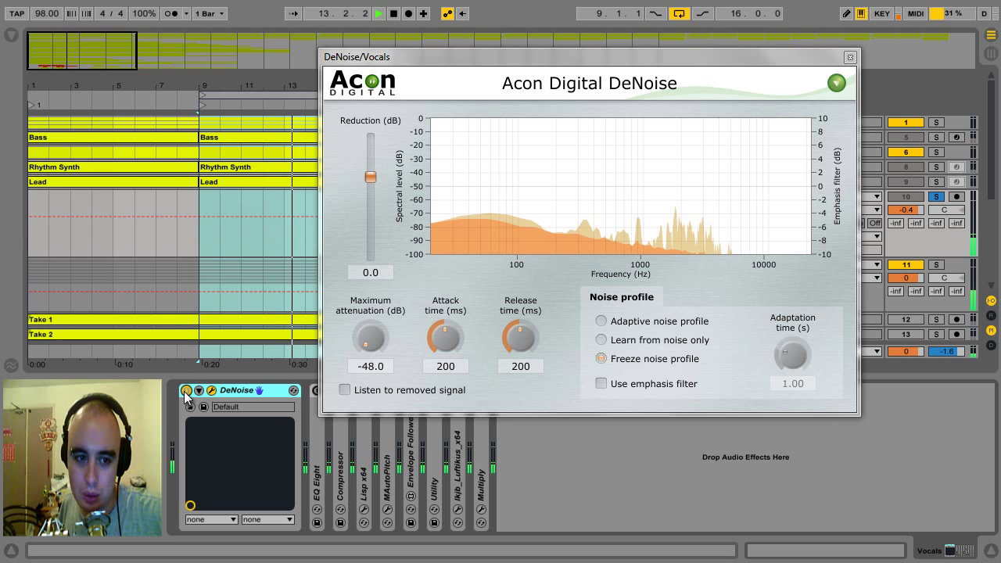
Step: Enable the DeNoise emphasis filter, raise its highest band to about 2.4 dB near 5.3 kHz, and compare against the bypassed sound
{"action": "left_click", "coordinate": [604, 384]}
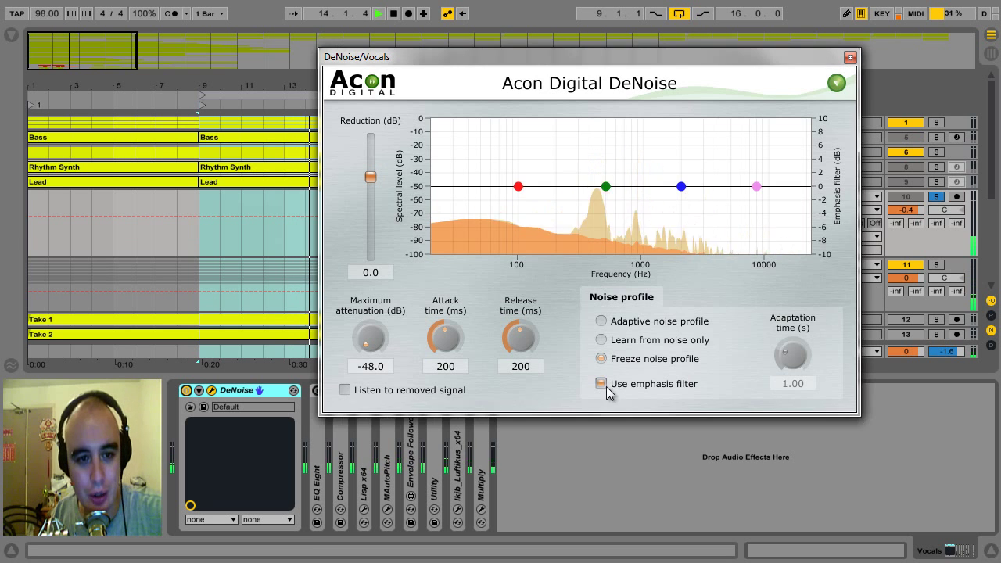
{"action": "left_click_drag", "start_coordinate": [756, 187], "coordinate": [735, 174]}
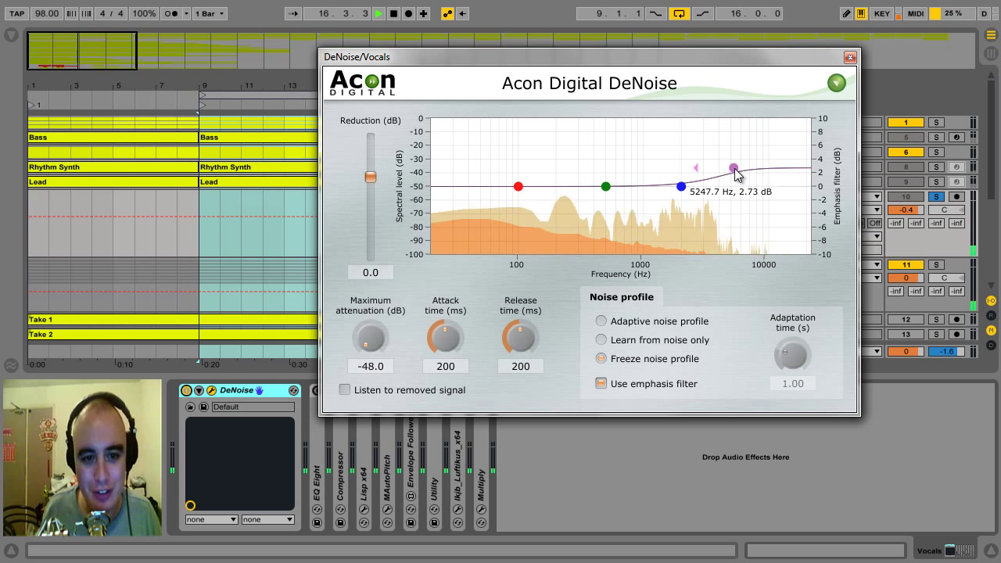
{"action": "left_click_drag", "start_coordinate": [735, 176], "coordinate": [736, 172]}
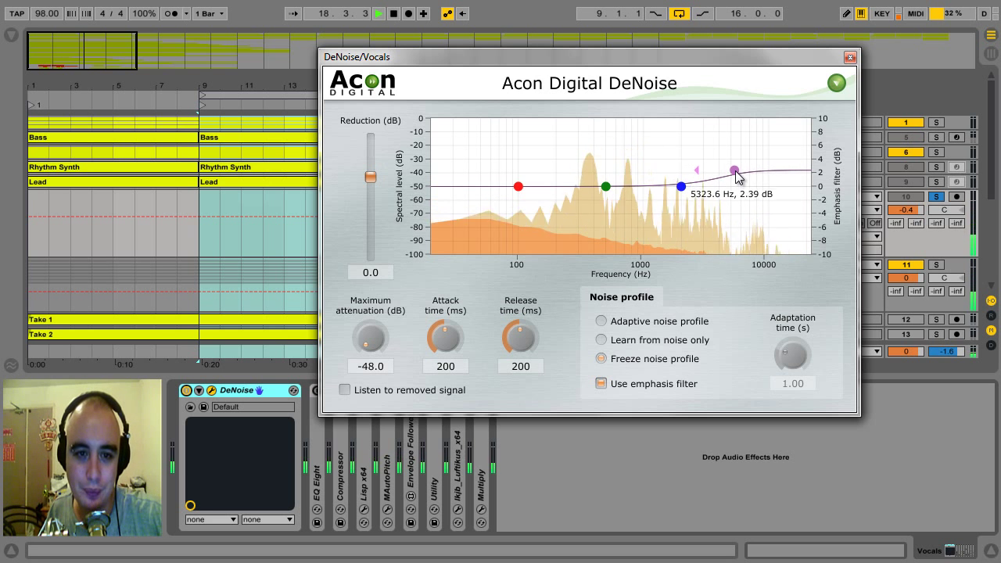
{"action": "left_click", "coordinate": [186, 391]}
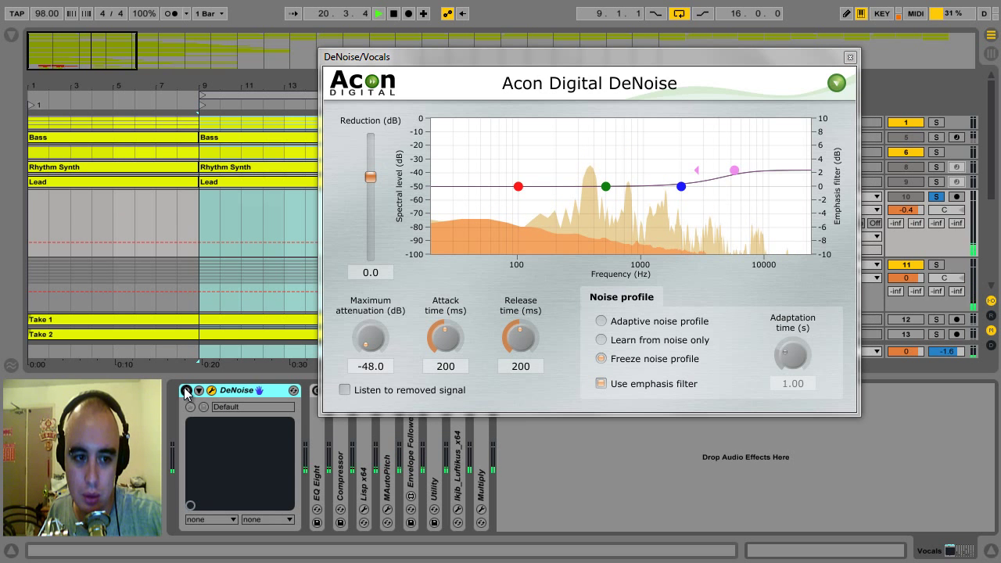
{"action": "left_click", "coordinate": [186, 391]}
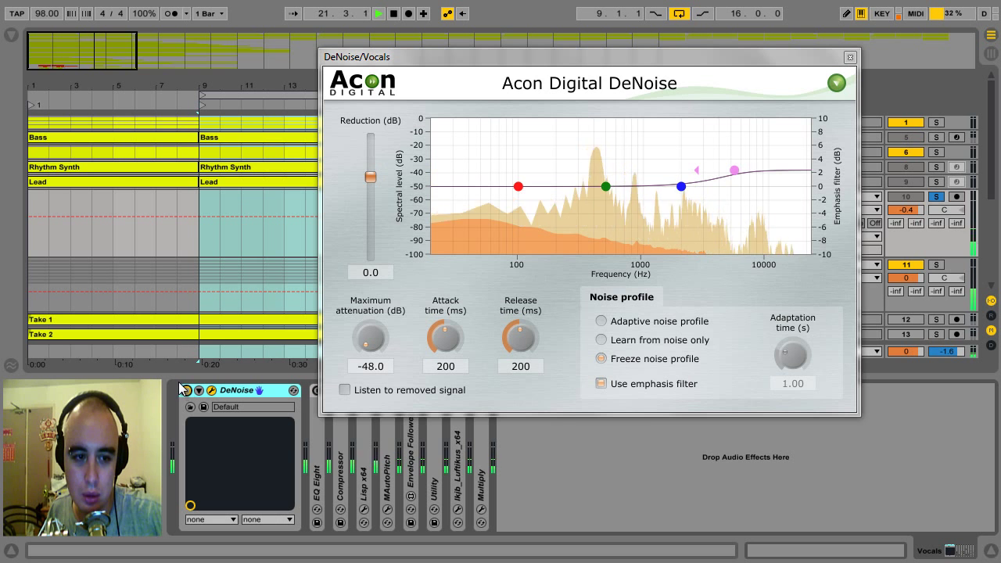
Step: Unsolo the Vocals track and close the DeNoise plug-in window
{"action": "left_click", "coordinate": [936, 197]}
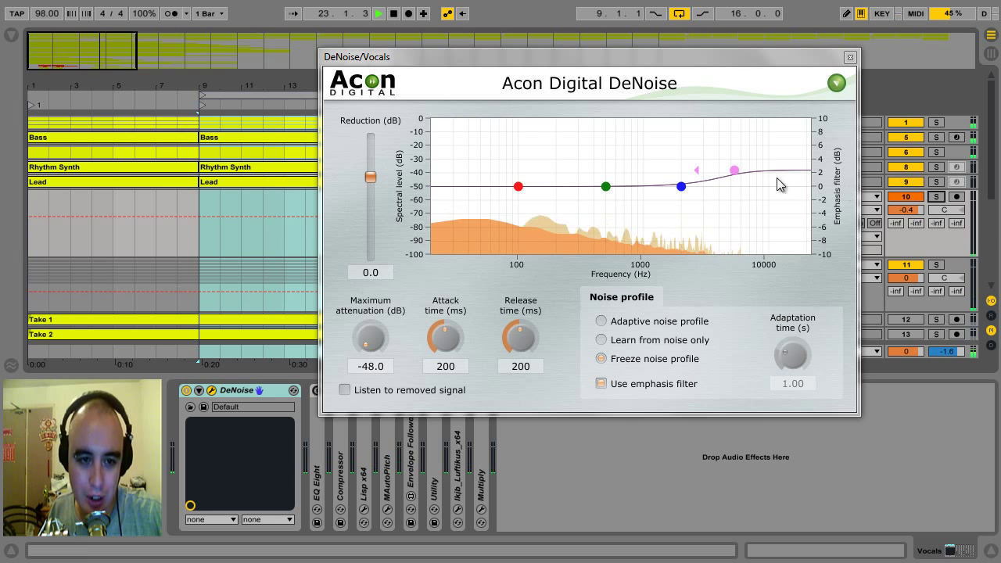
{"action": "left_click", "coordinate": [850, 58]}
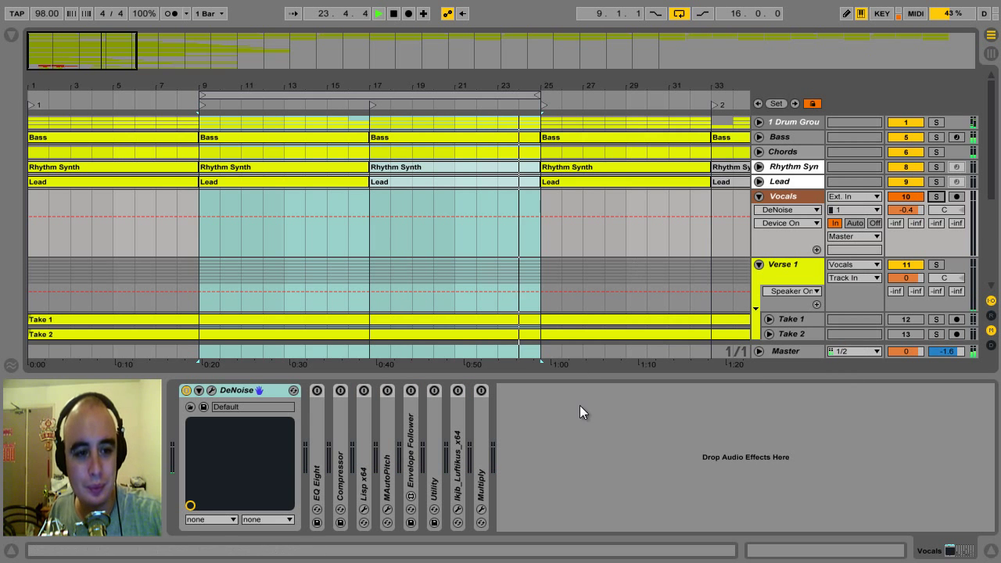
Step: Turn on EQ Eight with its expanded display and make band 1 a low-cut filter at 260 Hz with Q 0.86
{"action": "double_click", "coordinate": [320, 432]}
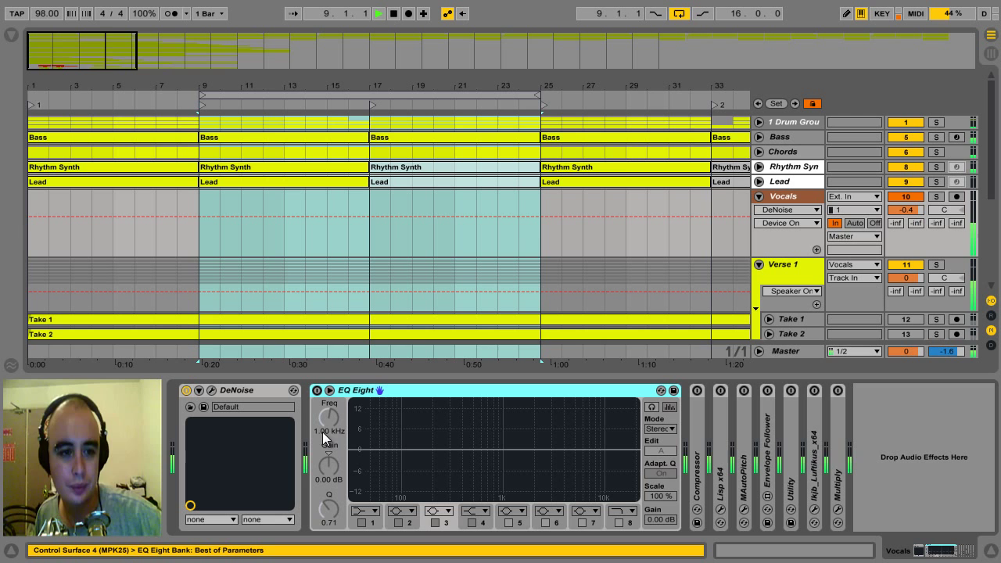
{"action": "left_click", "coordinate": [328, 391]}
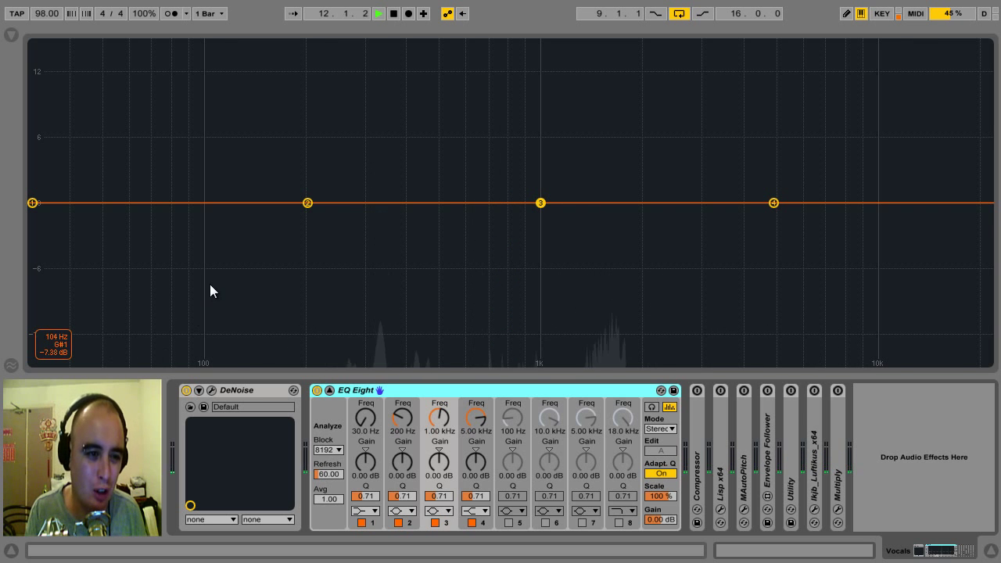
{"action": "left_click", "coordinate": [366, 511]}
{"action": "left_click", "coordinate": [368, 505]}
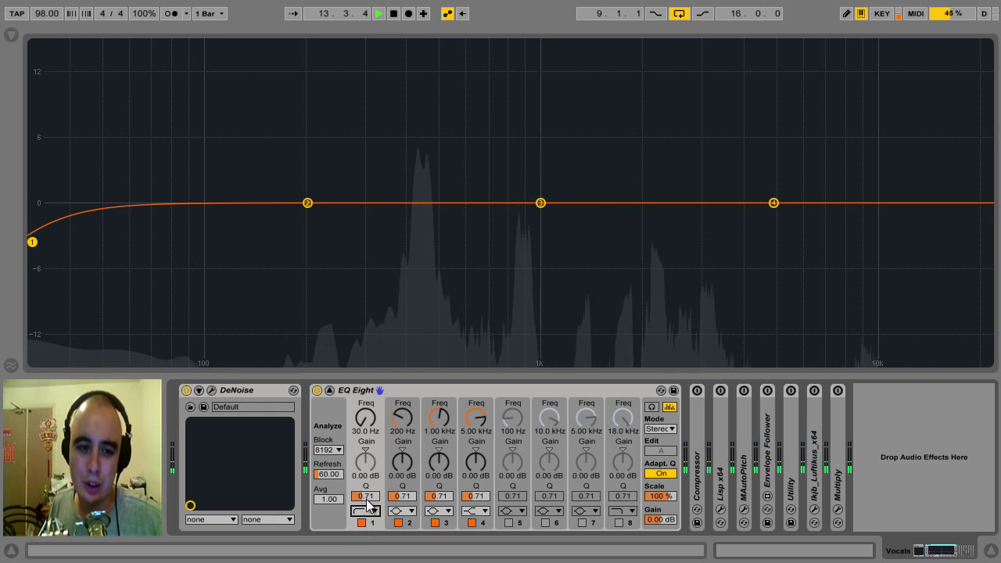
{"action": "mouse_move", "coordinate": [364, 420]}
{"action": "left_mouse_down"}
{"action": "mouse_move", "coordinate": [364, 391]}
{"action": "mouse_move", "coordinate": [365, 420]}
{"action": "left_mouse_up"}
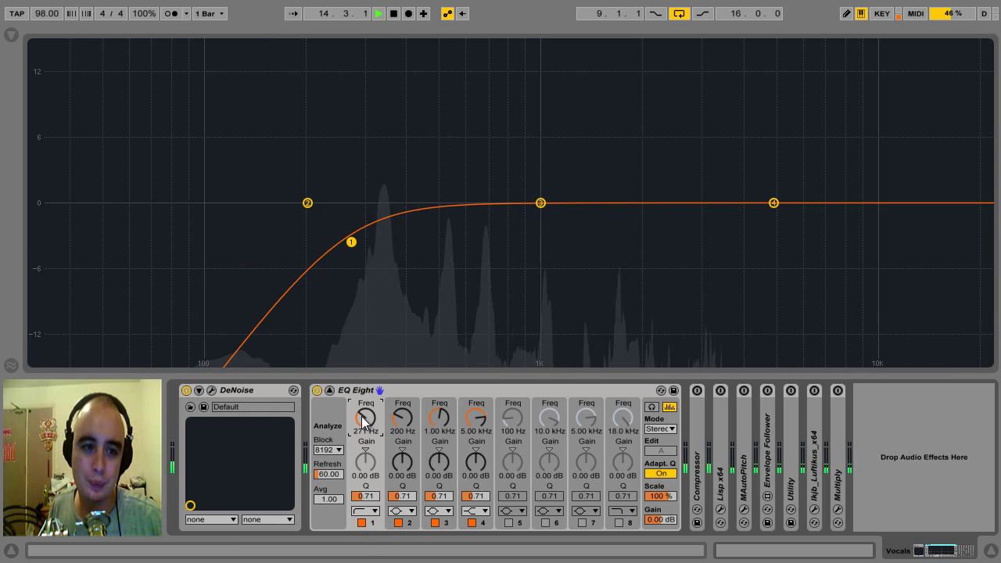
{"action": "mouse_move", "coordinate": [349, 245]}
{"action": "left_mouse_down"}
{"action": "mouse_move", "coordinate": [364, 229]}
{"action": "mouse_move", "coordinate": [350, 230]}
{"action": "left_mouse_up"}
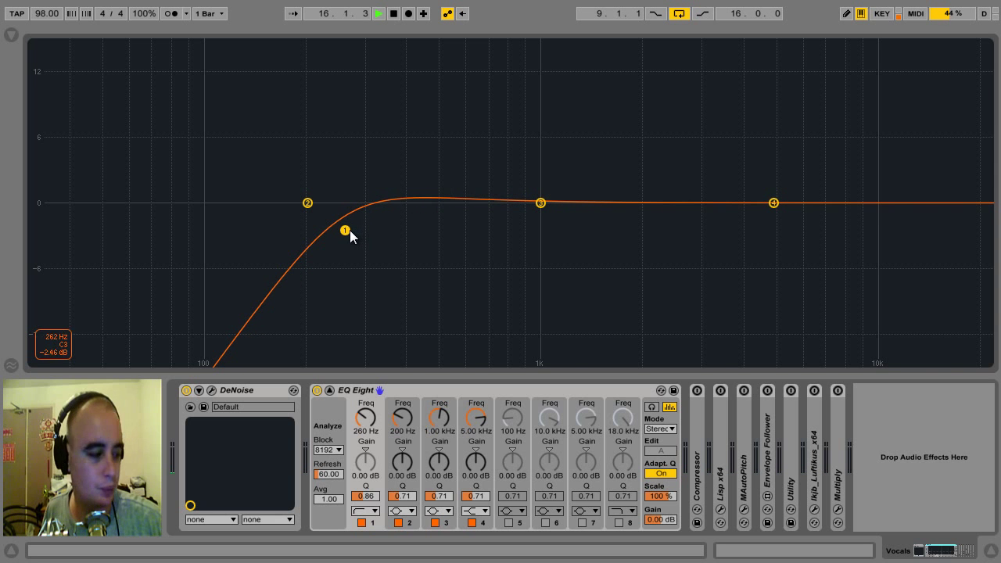
Step: Enable the 18 kHz high-cut filter on EQ Eight band 8, then collapse the expanded display and fold the device
{"action": "left_click", "coordinate": [619, 523]}
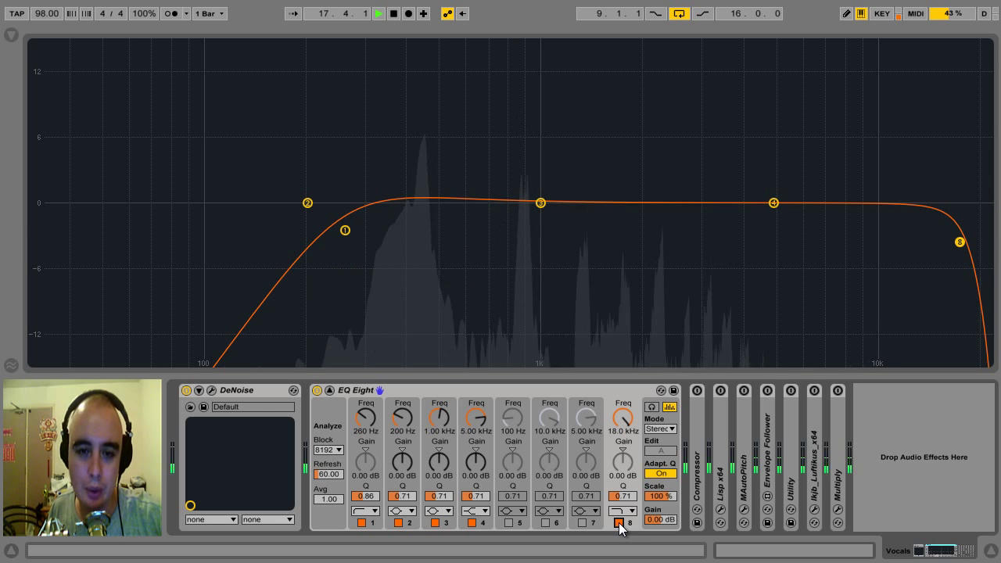
{"action": "left_click", "coordinate": [331, 391]}
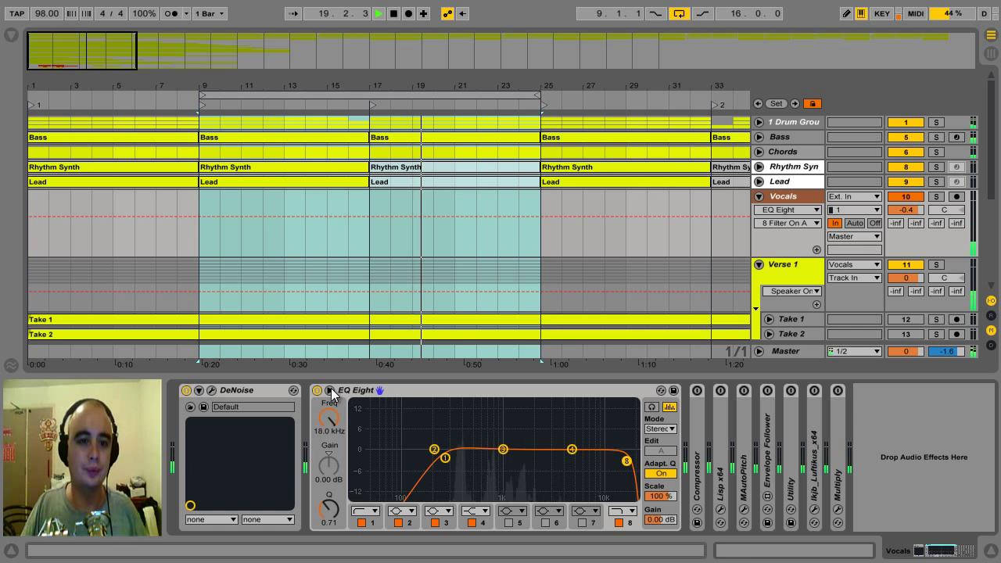
{"action": "double_click", "coordinate": [414, 391]}
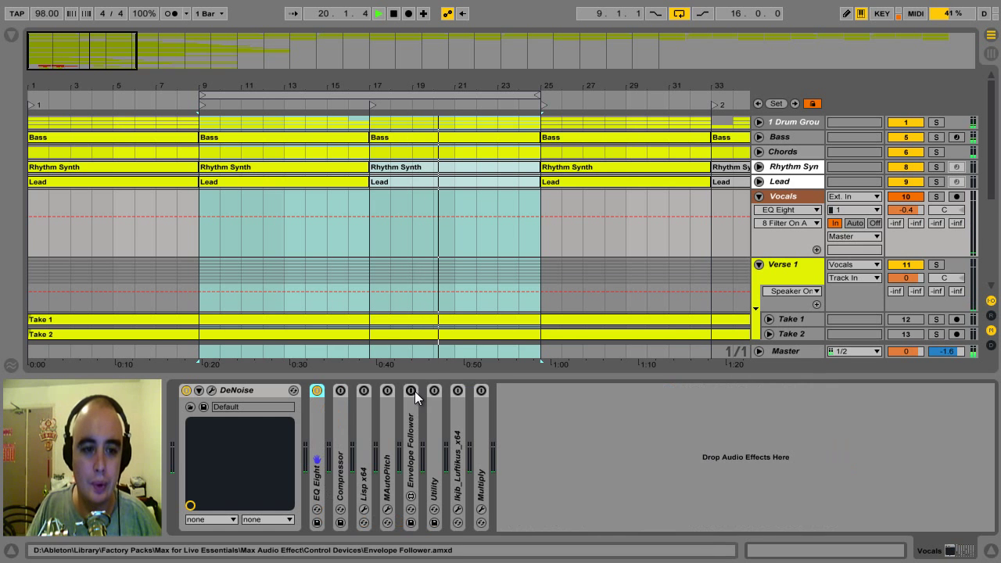
Step: Unfold and turn on the Compressor on the Vocals track and switch it to the Activity view
{"action": "double_click", "coordinate": [342, 454]}
{"action": "left_click", "coordinate": [341, 391]}
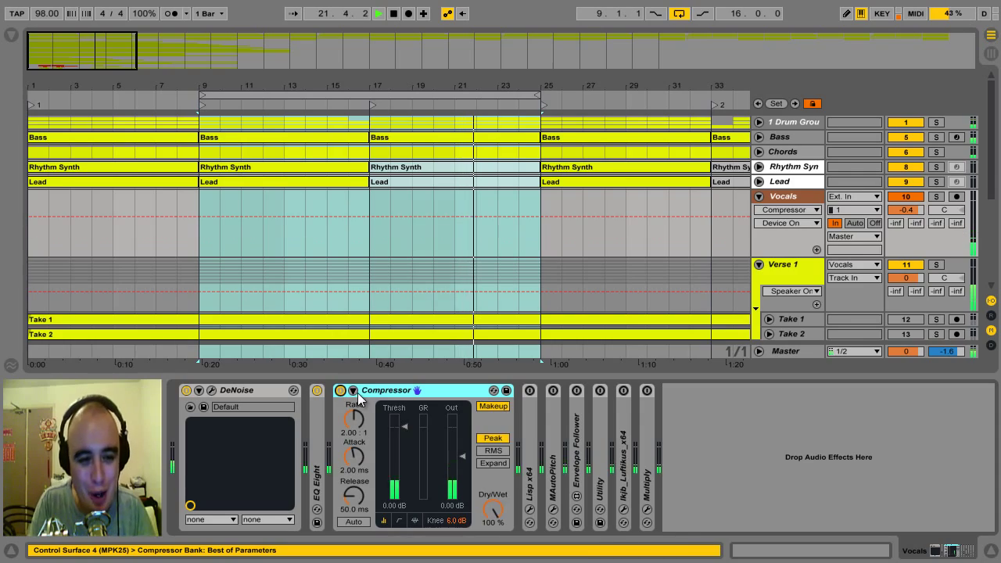
{"action": "left_click", "coordinate": [354, 390]}
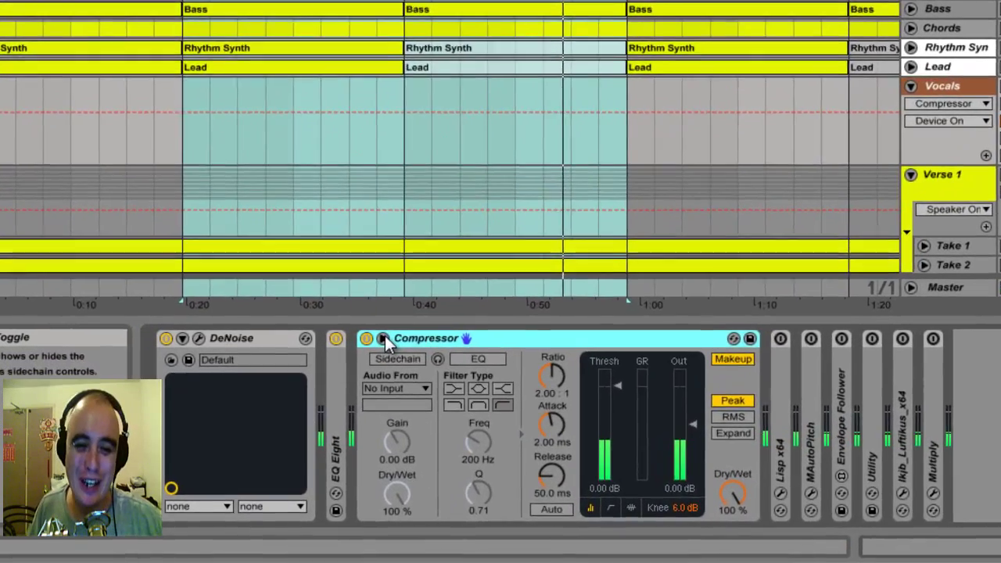
{"action": "left_click", "coordinate": [354, 391]}
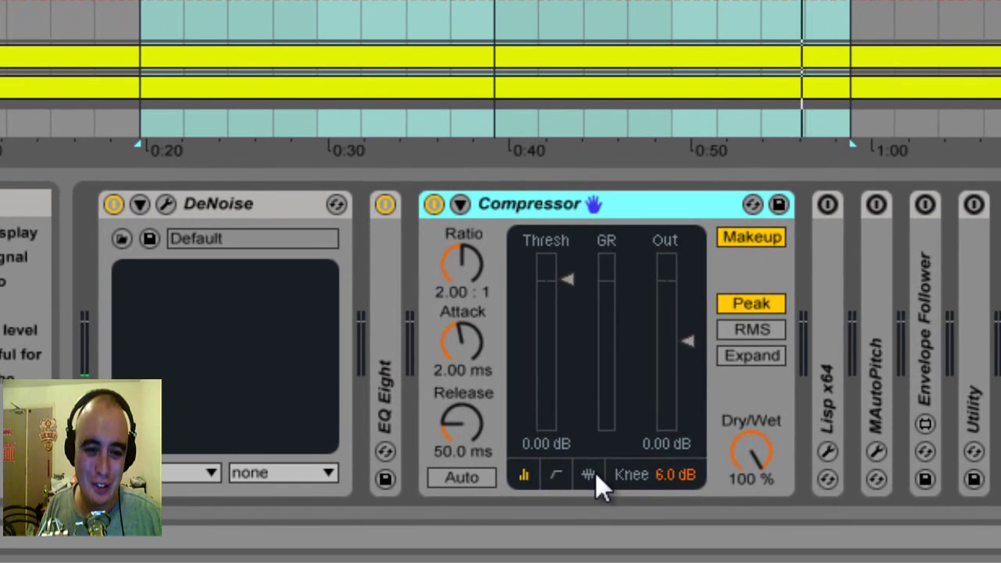
{"action": "left_click", "coordinate": [576, 479]}
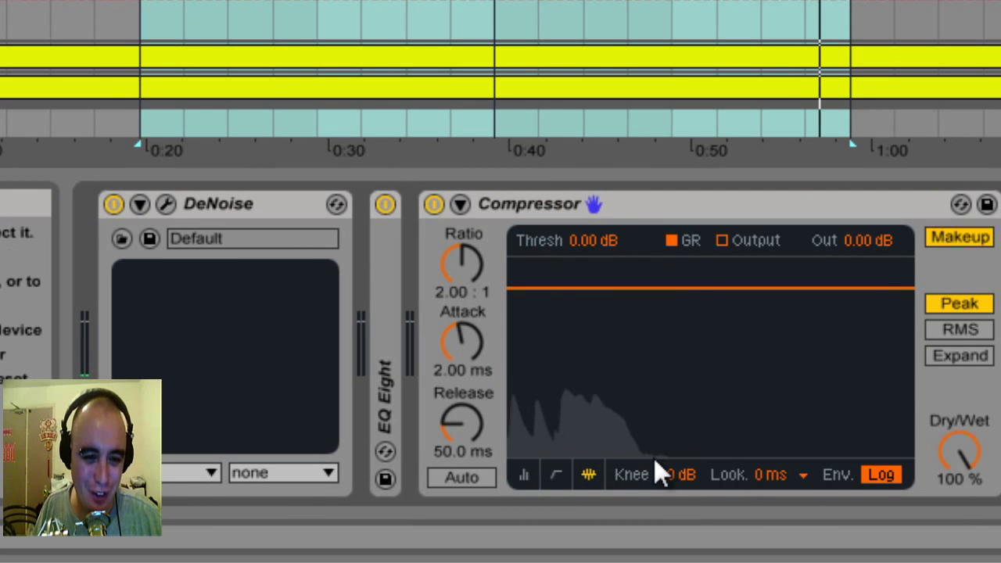
Step: Set the Compressor to RMS mode without Makeup, with a threshold of about -19.7 dB and a ratio of about 4.06:1
{"action": "left_click", "coordinate": [969, 239]}
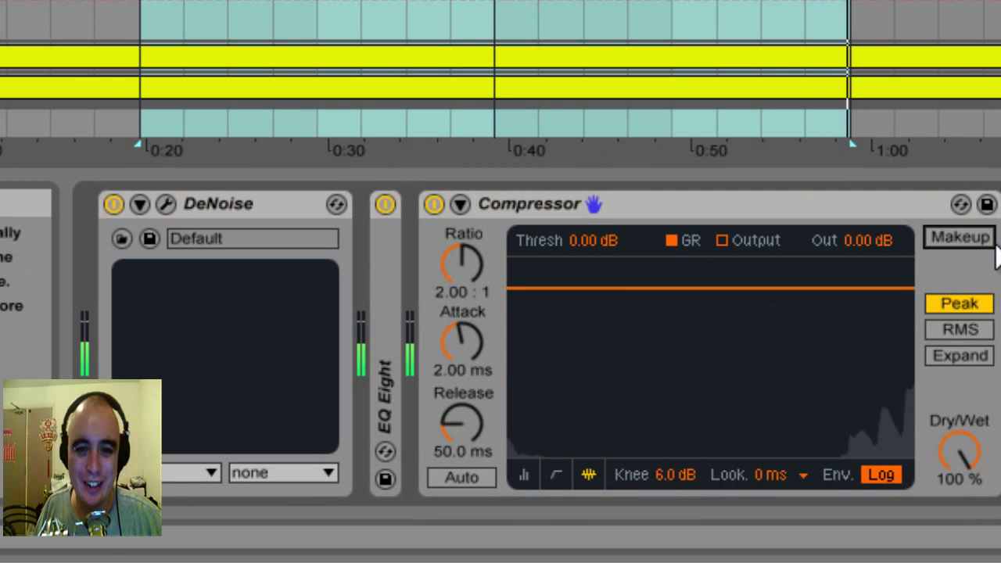
{"action": "left_click", "coordinate": [984, 335]}
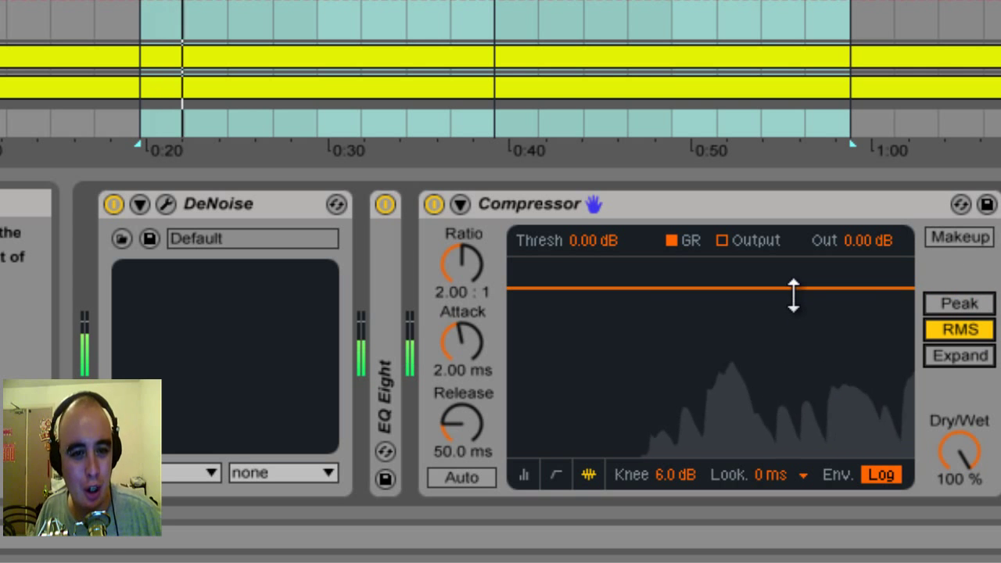
{"action": "mouse_move", "coordinate": [792, 292]}
{"action": "left_mouse_down"}
{"action": "mouse_move", "coordinate": [792, 380]}
{"action": "mouse_move", "coordinate": [791, 295]}
{"action": "left_mouse_up"}
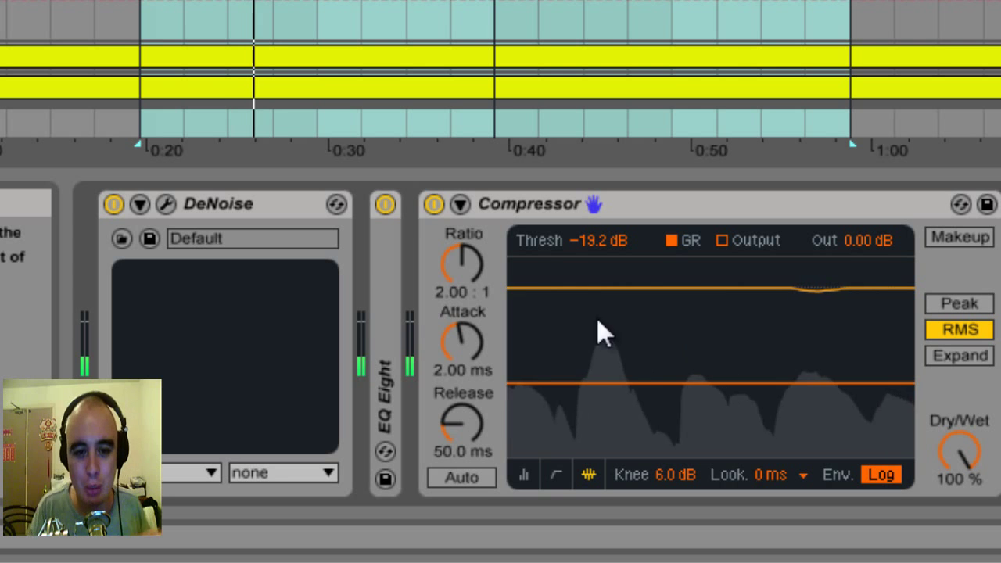
{"action": "mouse_move", "coordinate": [466, 270]}
{"action": "left_mouse_down"}
{"action": "mouse_move", "coordinate": [467, 256]}
{"action": "mouse_move", "coordinate": [466, 270]}
{"action": "left_mouse_up"}
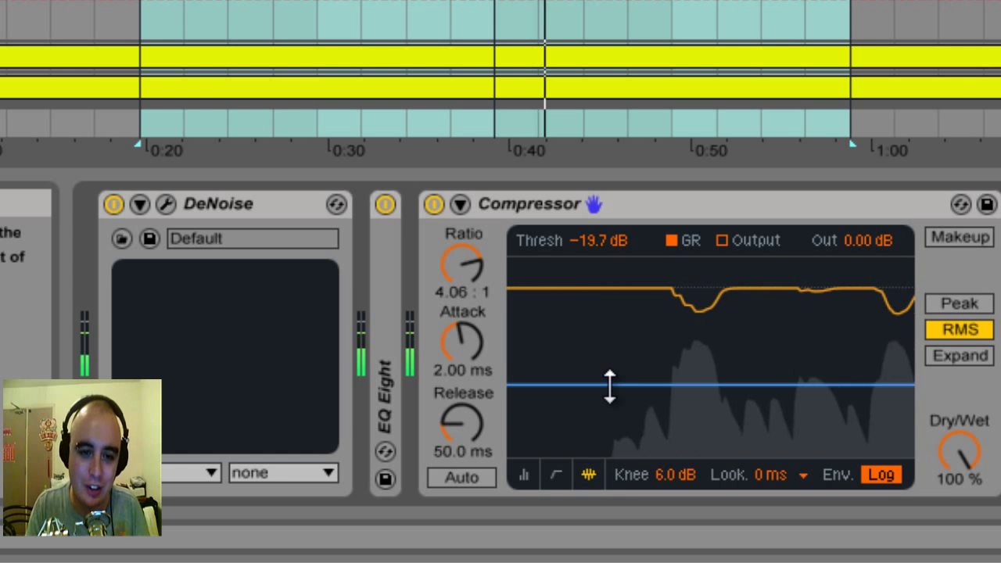
Step: Fold the Compressor, then unfold and turn on Lisp x64 with its plug-in window open
{"action": "left_click_drag", "start_coordinate": [610, 379], "coordinate": [610, 381]}
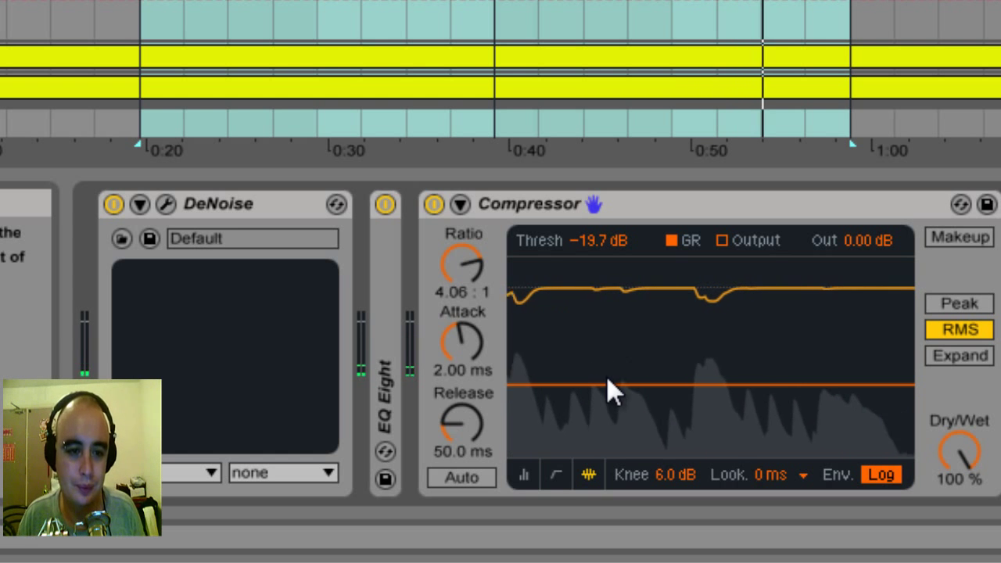
{"action": "double_click", "coordinate": [644, 203]}
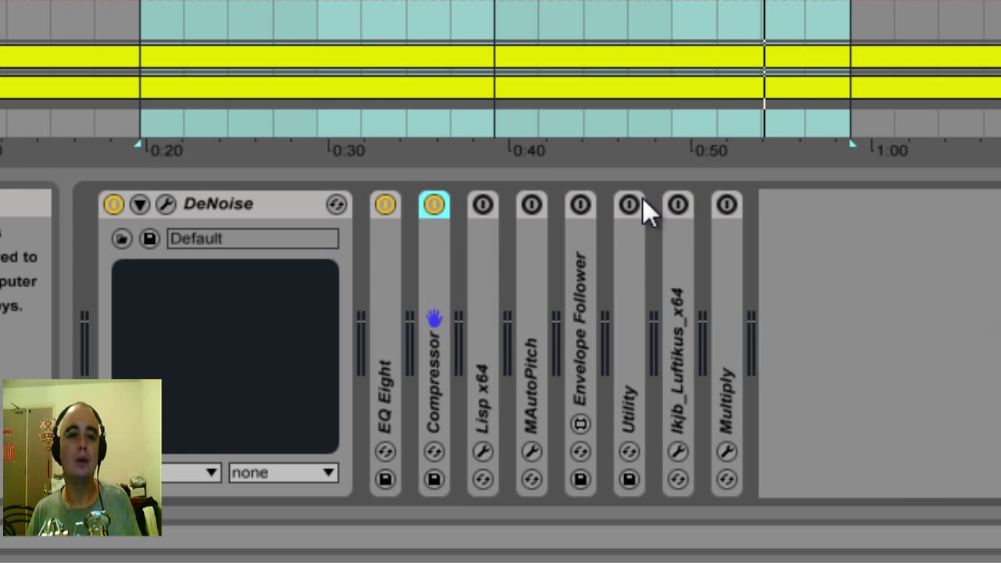
{"action": "double_click", "coordinate": [487, 291]}
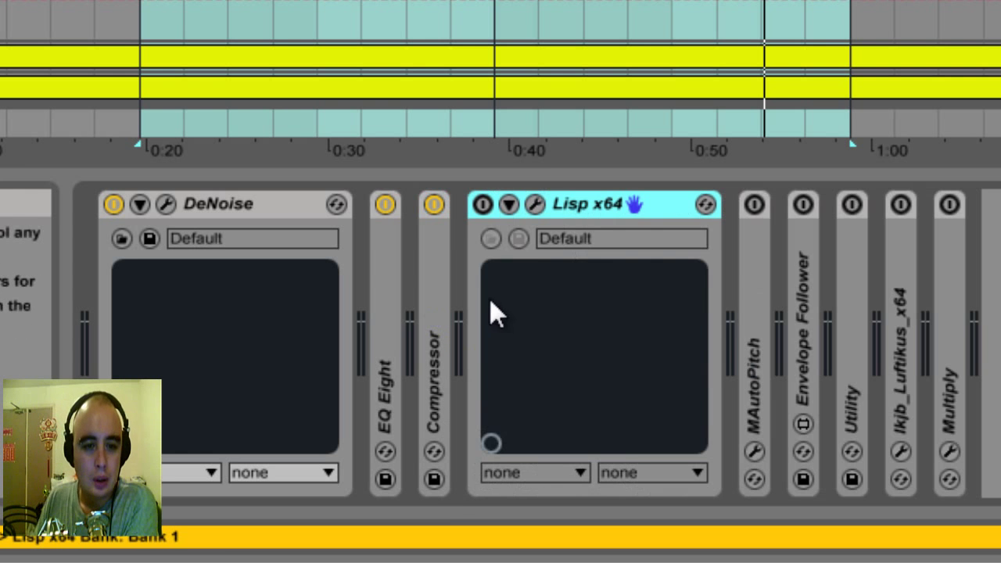
{"action": "left_click", "coordinate": [485, 204]}
{"action": "left_click", "coordinate": [534, 204]}
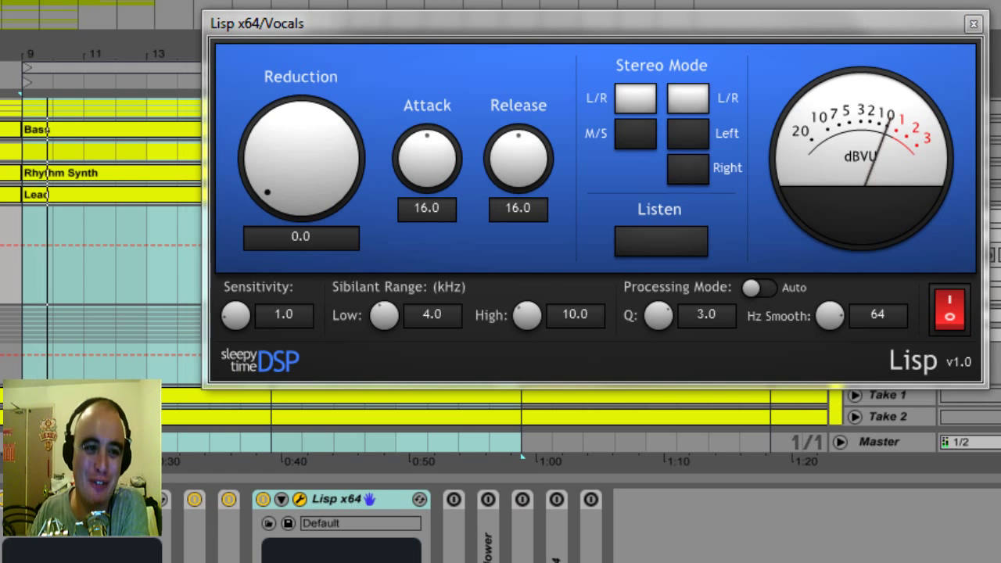
Step: Raise the Reduction in Lisp to about 5.1, repositioning the plug-in window along the way
{"action": "left_click_drag", "start_coordinate": [296, 137], "coordinate": [283, 100]}
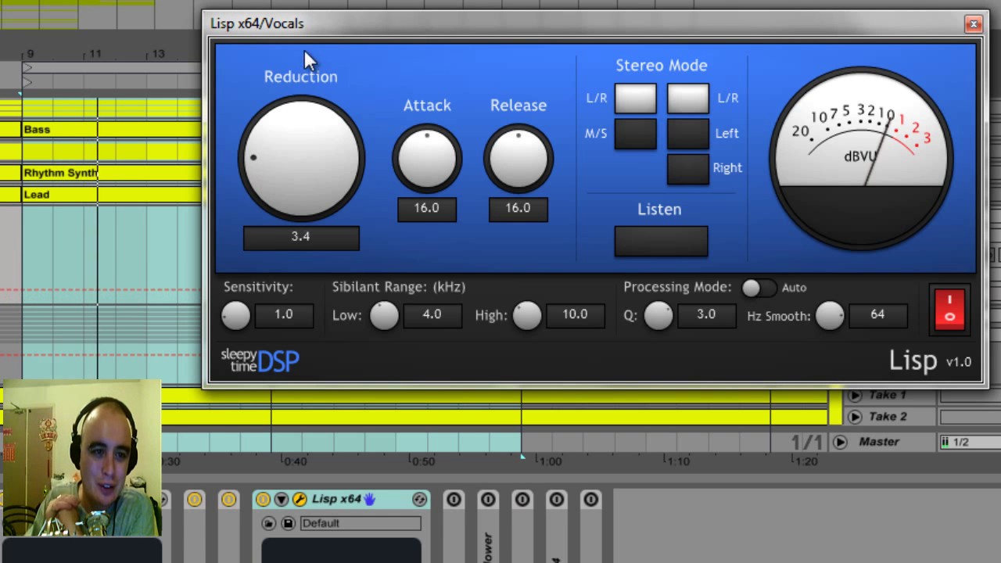
{"action": "left_click_drag", "start_coordinate": [342, 22], "coordinate": [340, 52]}
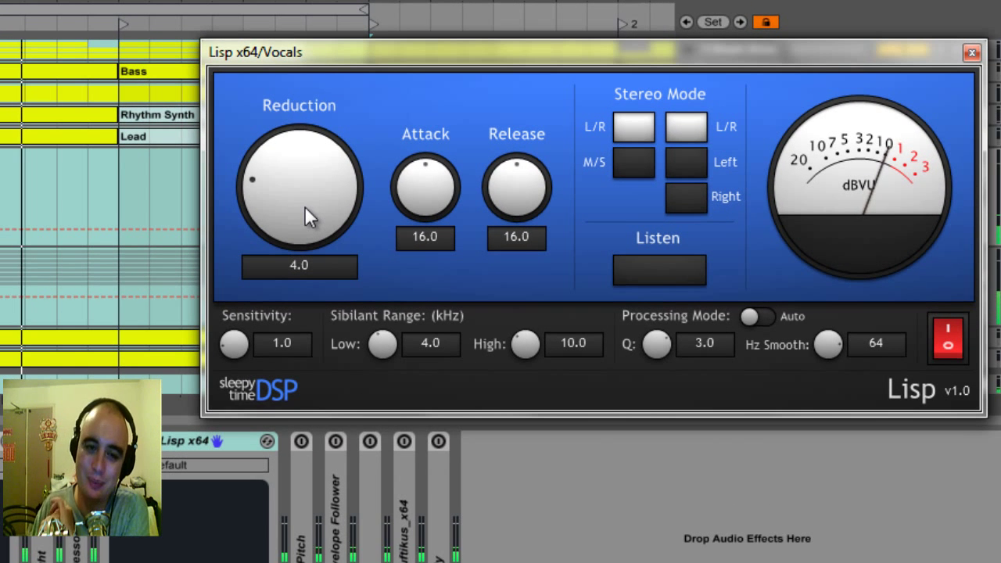
{"action": "left_click_drag", "start_coordinate": [289, 185], "coordinate": [293, 155]}
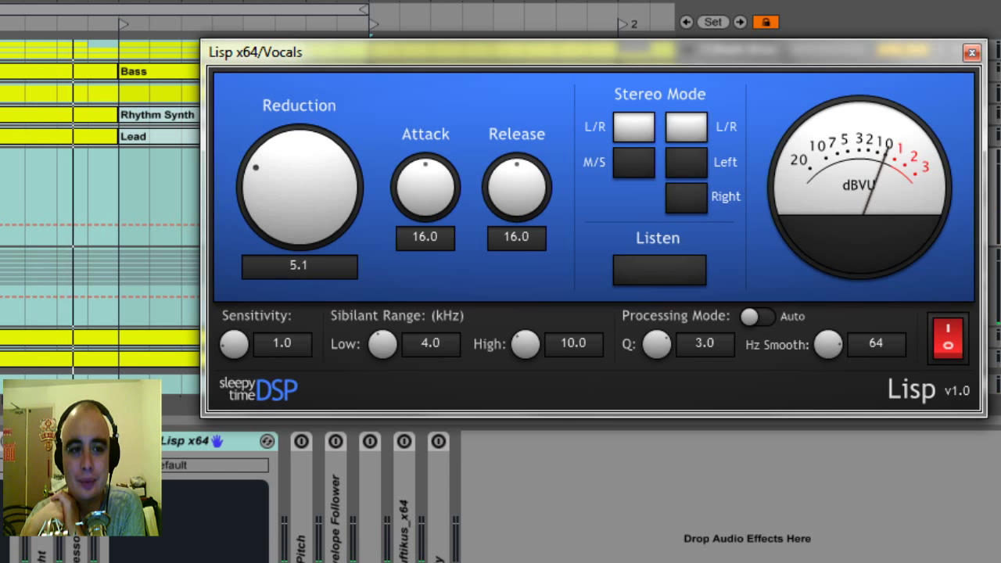
Step: Turn on Listen in Lisp and compare the Manual and Auto processing modes
{"action": "left_click", "coordinate": [630, 275]}
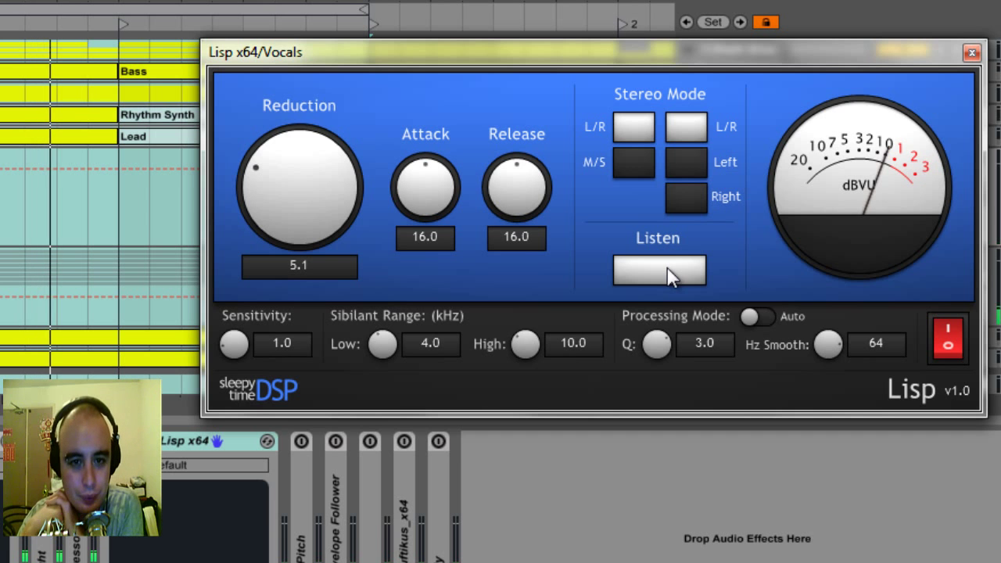
{"action": "left_click", "coordinate": [765, 317]}
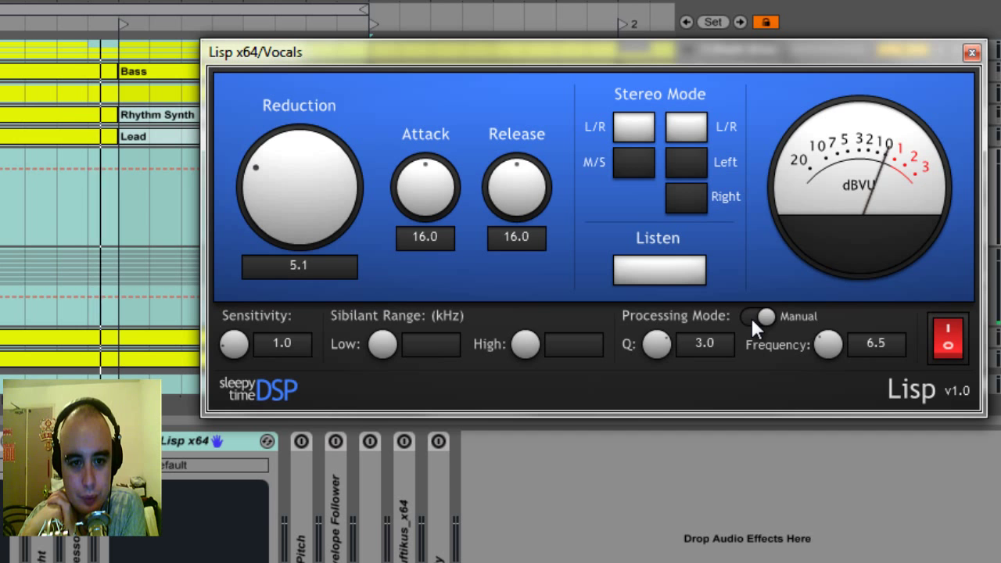
{"action": "left_click", "coordinate": [751, 315]}
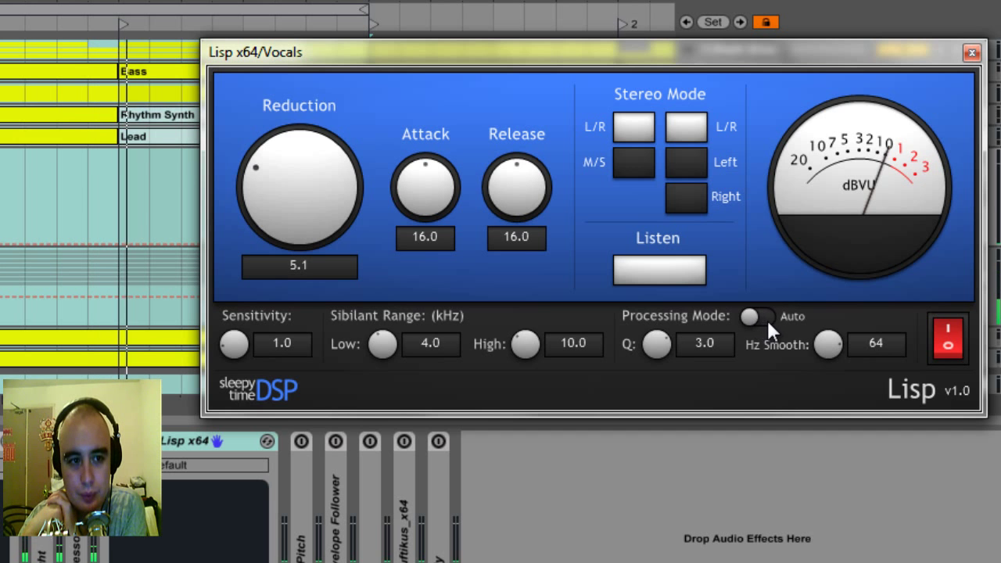
{"action": "left_click", "coordinate": [768, 320]}
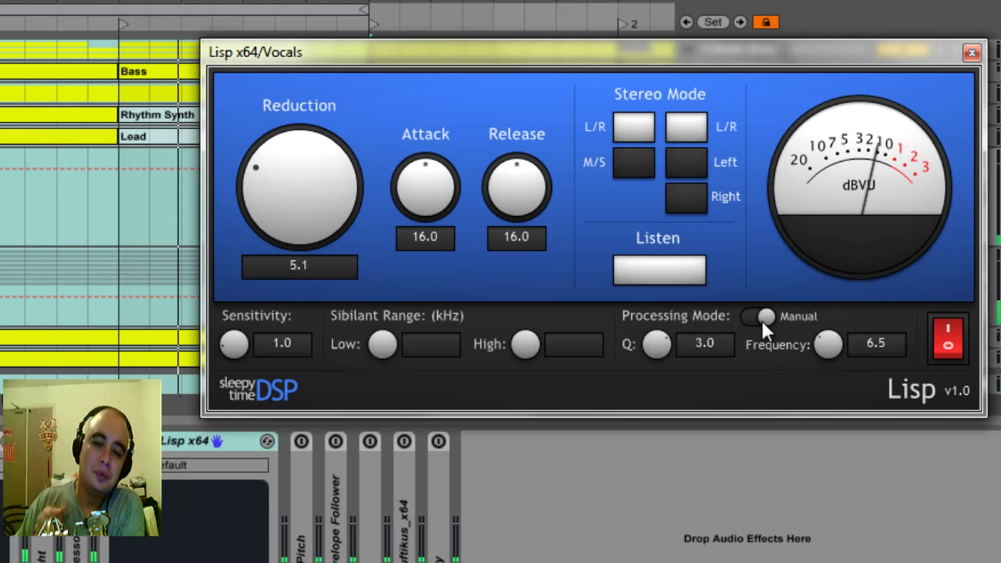
{"action": "left_click", "coordinate": [749, 319]}
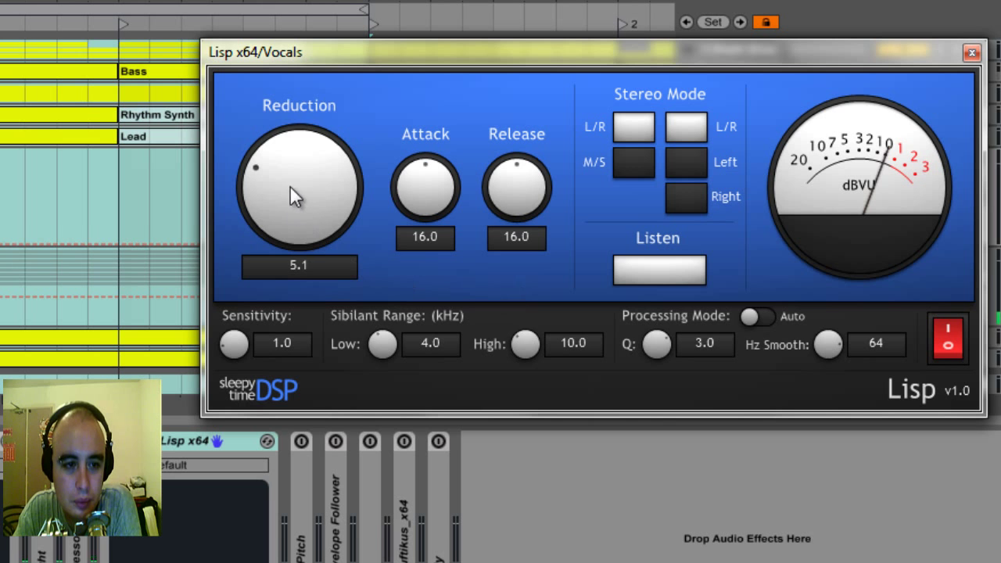
Step: Set Lisp to Manual processing with Listen off and Reduction at about 5.1, then close its window
{"action": "left_click_drag", "start_coordinate": [296, 169], "coordinate": [319, 185]}
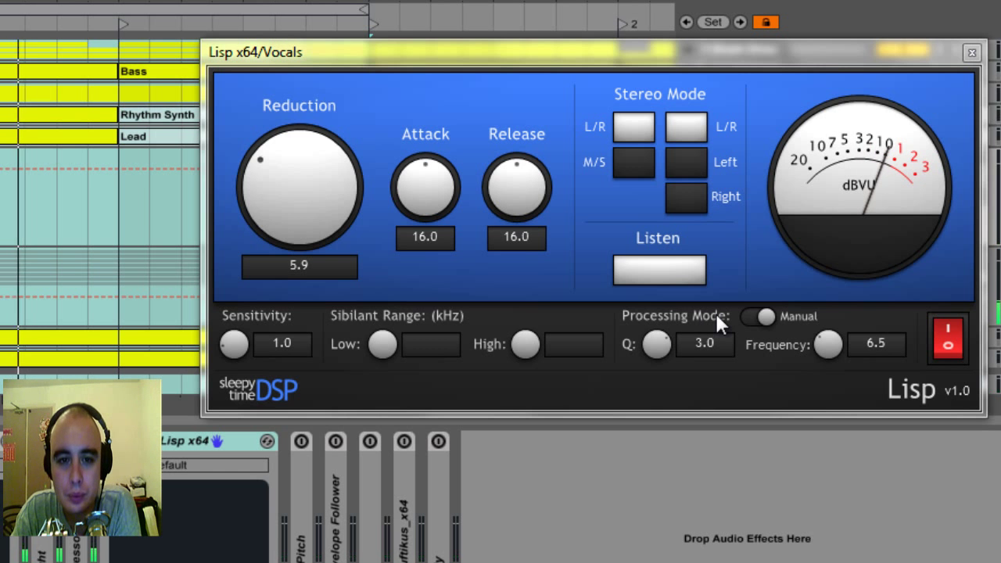
{"action": "left_click", "coordinate": [636, 275]}
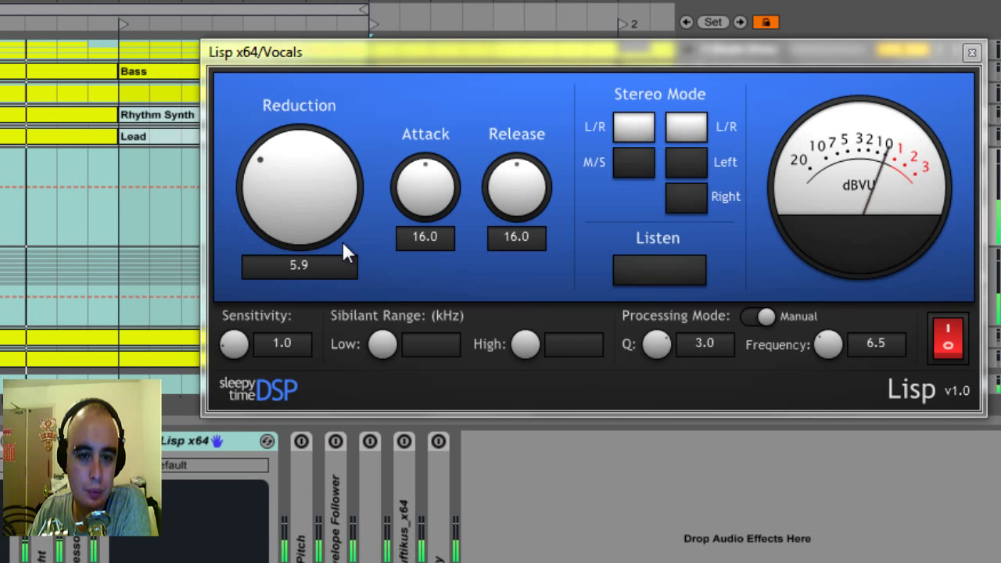
{"action": "left_click_drag", "start_coordinate": [282, 182], "coordinate": [281, 222]}
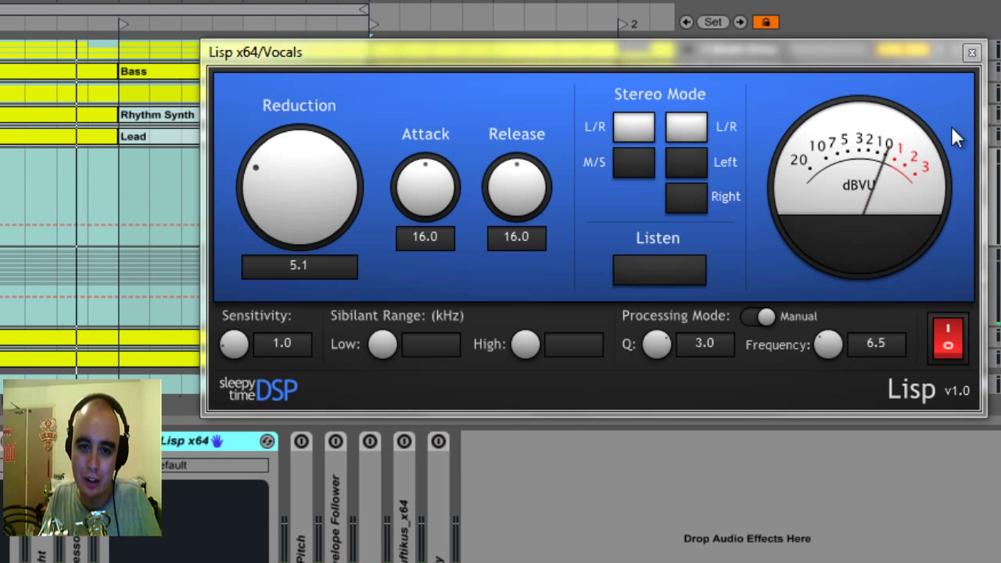
{"action": "left_click", "coordinate": [971, 53]}
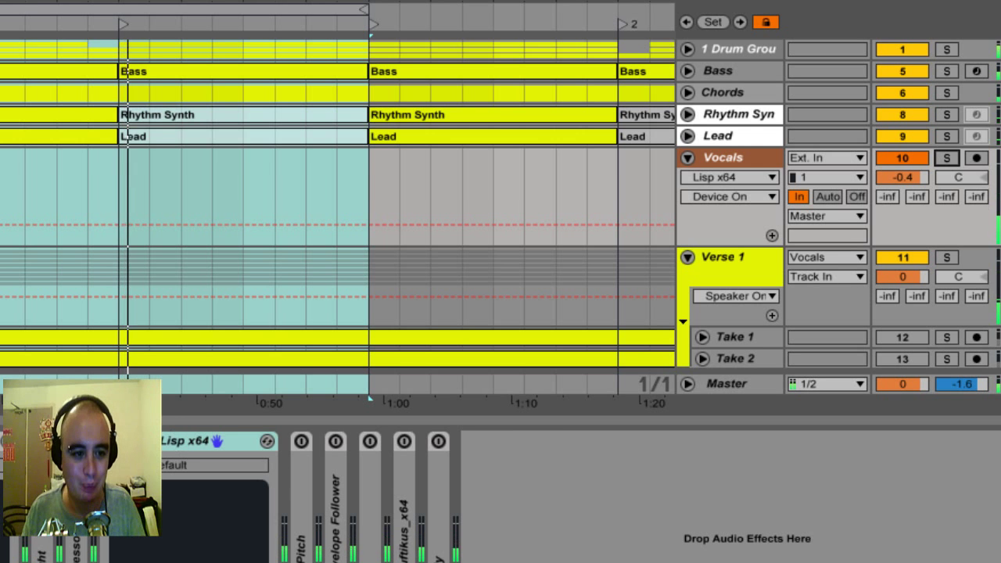
Step: Turn on the unfolded MAutoPitch, fold Lisp x64, and open the MAutoPitch plug-in window
{"action": "left_click", "coordinate": [151, 442]}
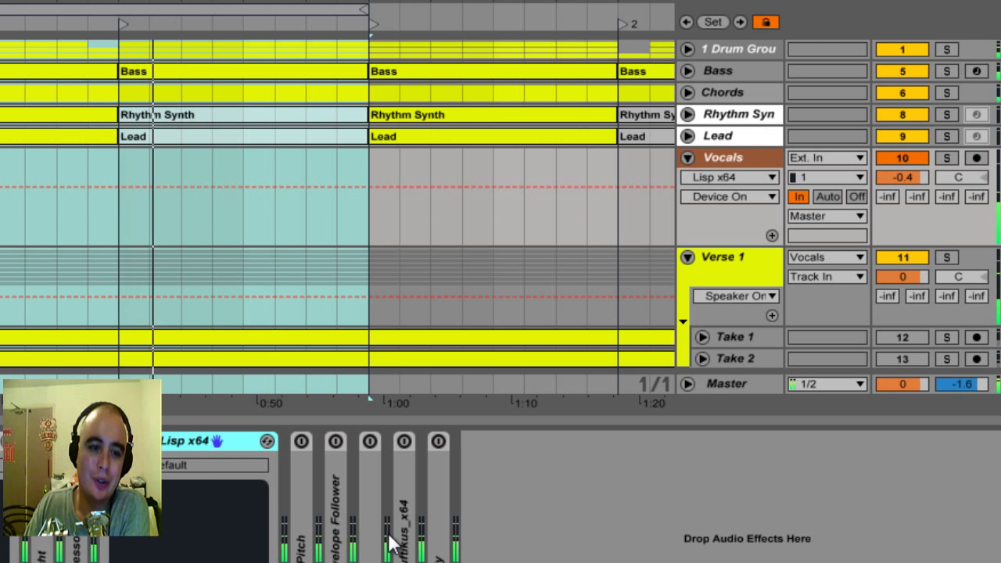
{"action": "double_click", "coordinate": [294, 496]}
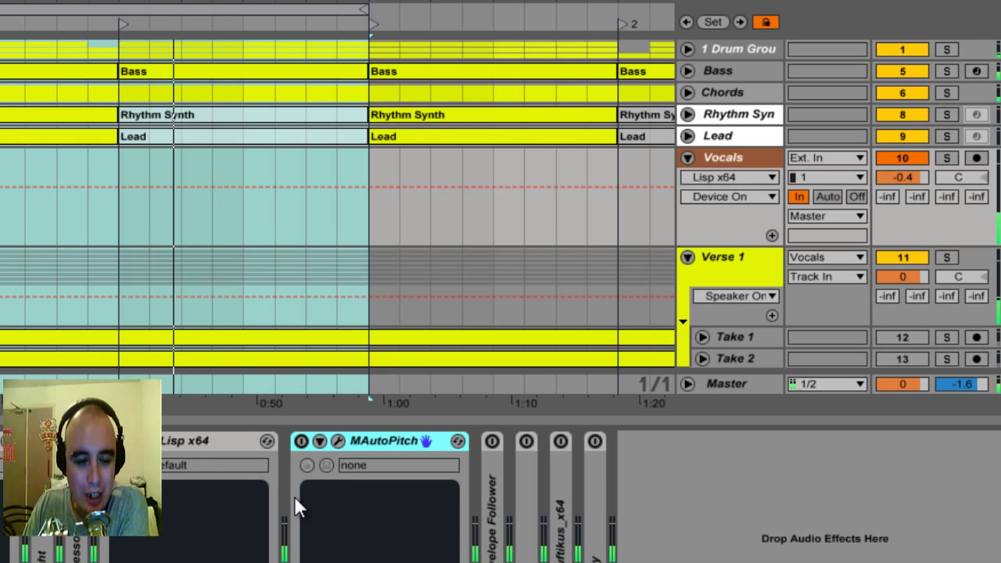
{"action": "left_click", "coordinate": [301, 441]}
{"action": "left_click", "coordinate": [207, 442]}
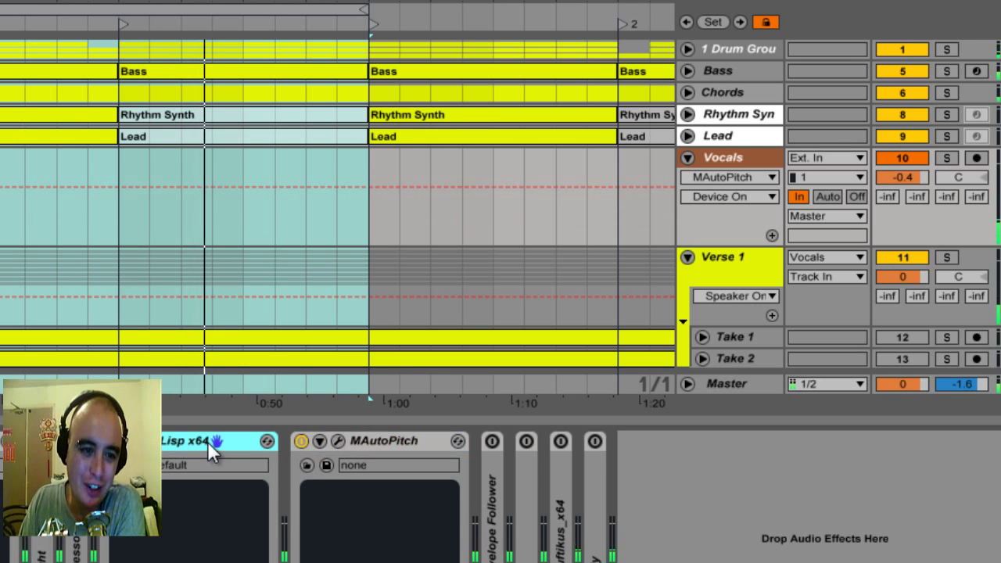
{"action": "double_click", "coordinate": [207, 441]}
{"action": "left_click", "coordinate": [184, 442]}
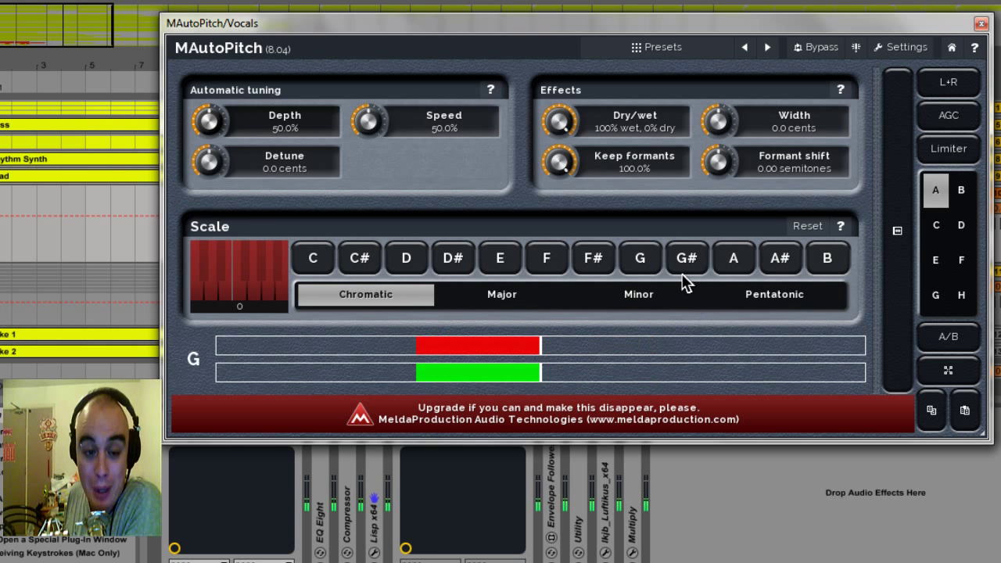
Step: Choose G and the Minor scale in MAutoPitch, then close its window
{"action": "left_click", "coordinate": [647, 264]}
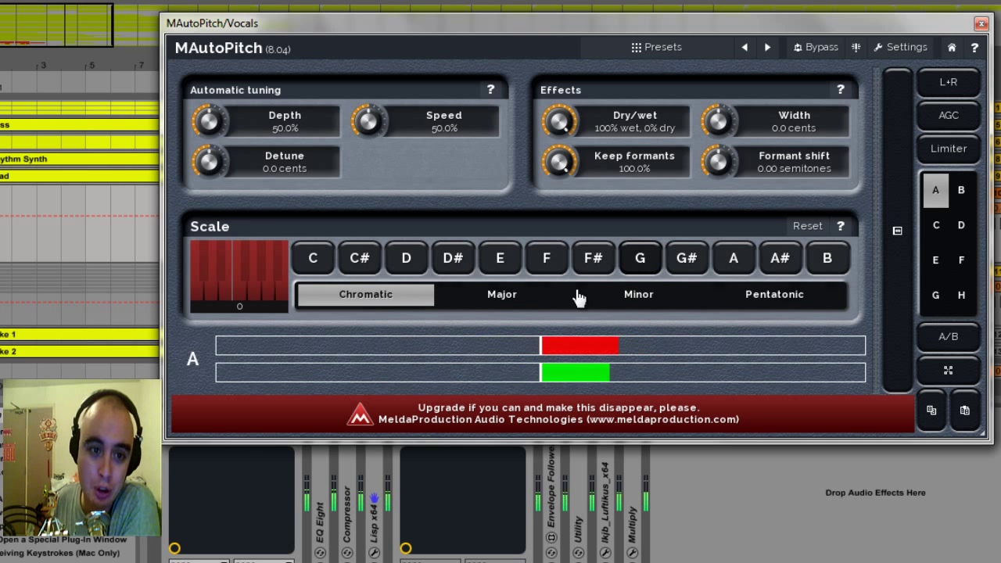
{"action": "left_click", "coordinate": [654, 308]}
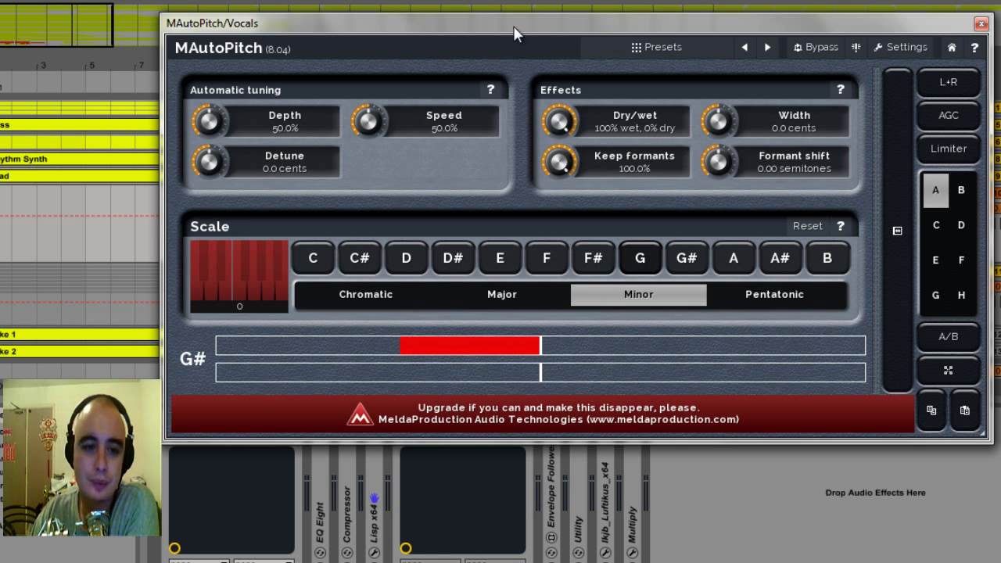
{"action": "left_click", "coordinate": [981, 23]}
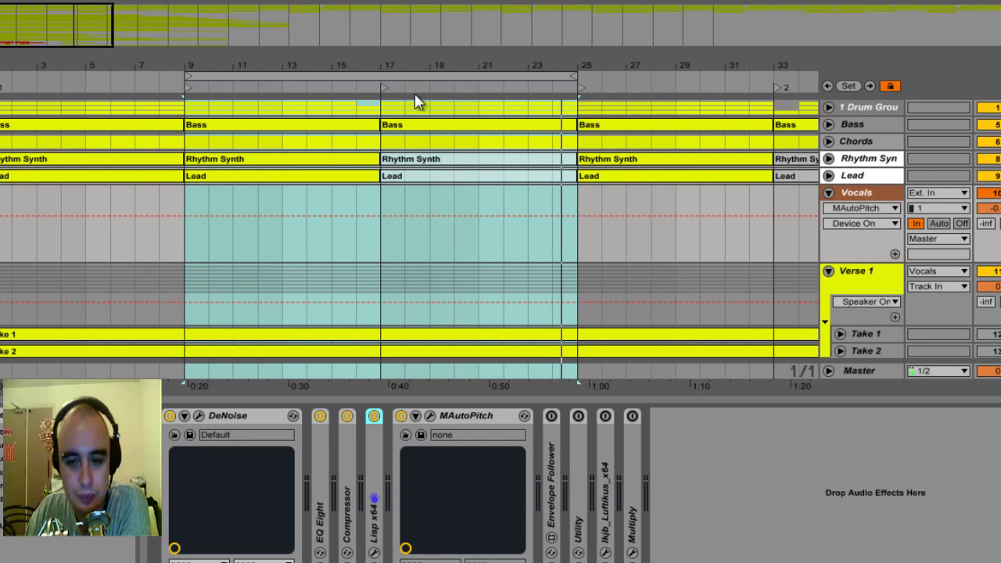
Step: Reopen Lisp x64, raise its Reduction to about 5.4, then close its window and fold the device
{"action": "left_click", "coordinate": [499, 86]}
{"action": "double_click", "coordinate": [376, 479]}
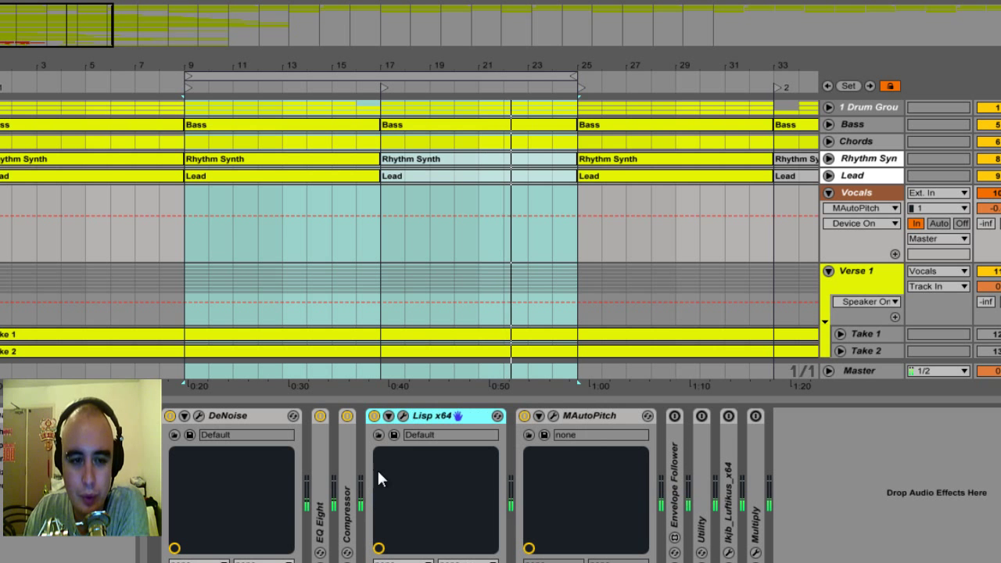
{"action": "left_click", "coordinate": [403, 415]}
{"action": "left_click_drag", "start_coordinate": [667, 116], "coordinate": [640, 167]}
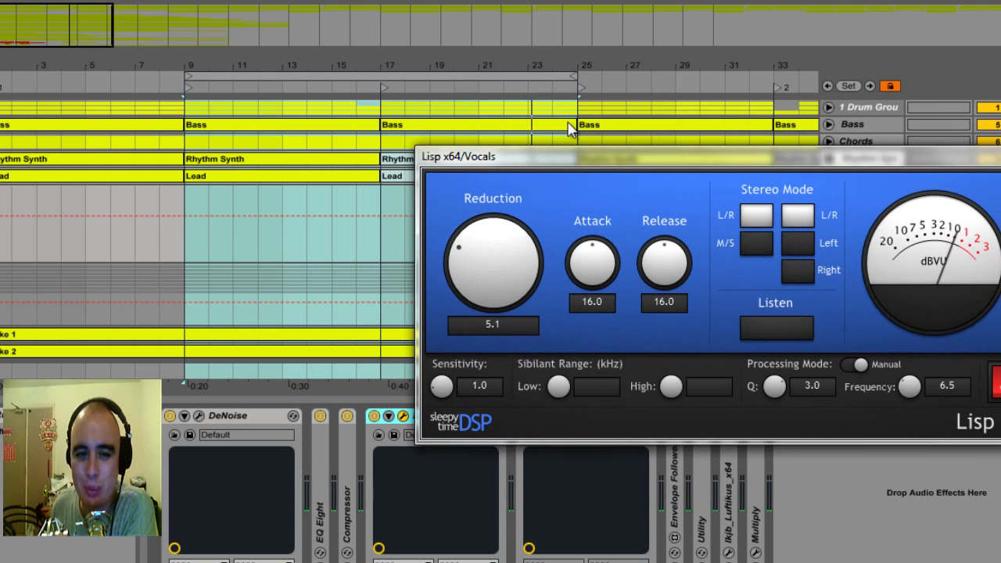
{"action": "scroll", "coordinate": [486, 272], "scroll_direction": "up", "scroll_amount": 3}
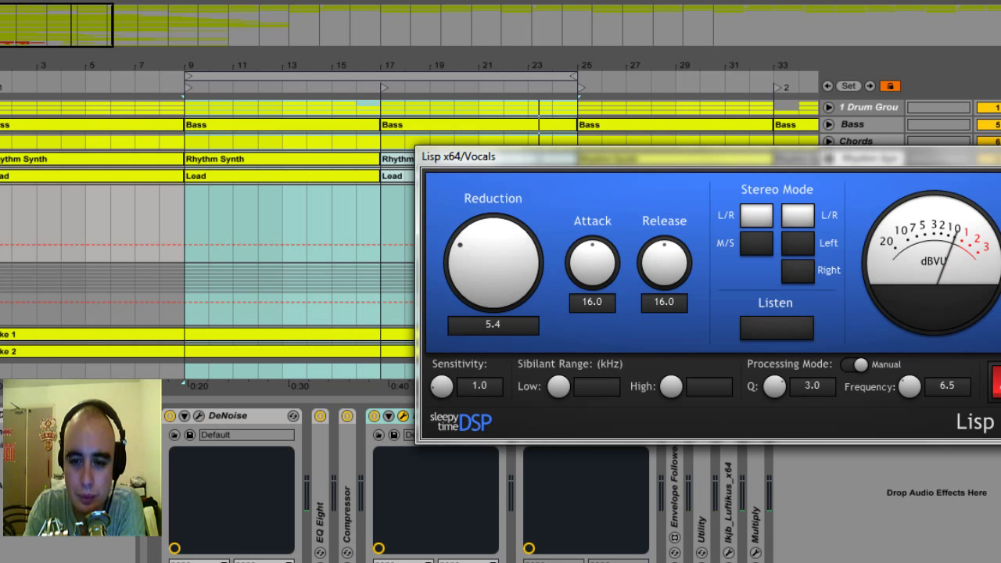
{"action": "left_click", "coordinate": [1000, 157]}
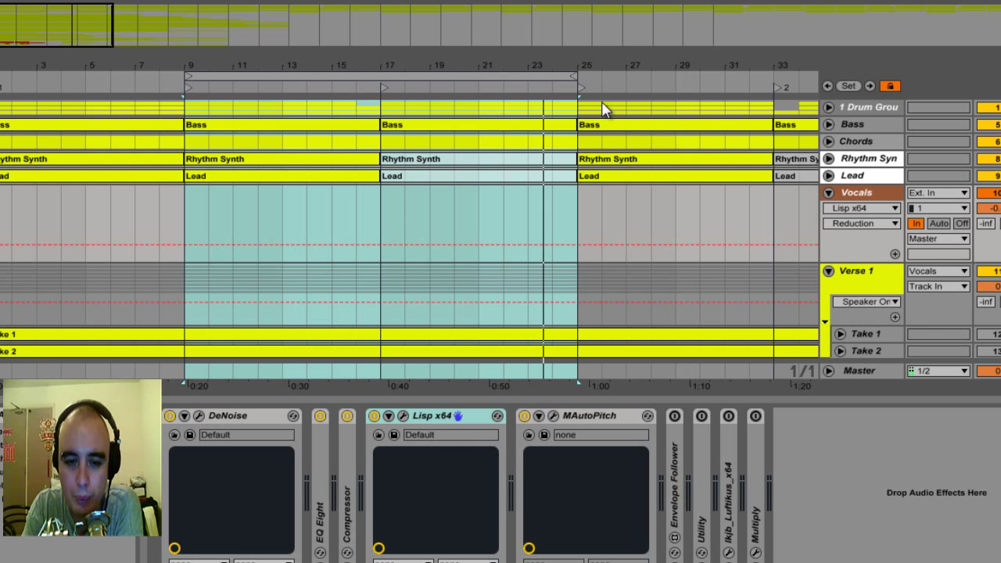
{"action": "double_click", "coordinate": [446, 417]}
Step: Reopen MAutoPitch, apply G as the Minor scale's root, lower Speed to about 30.2%, and close its window
{"action": "left_click", "coordinate": [469, 415]}
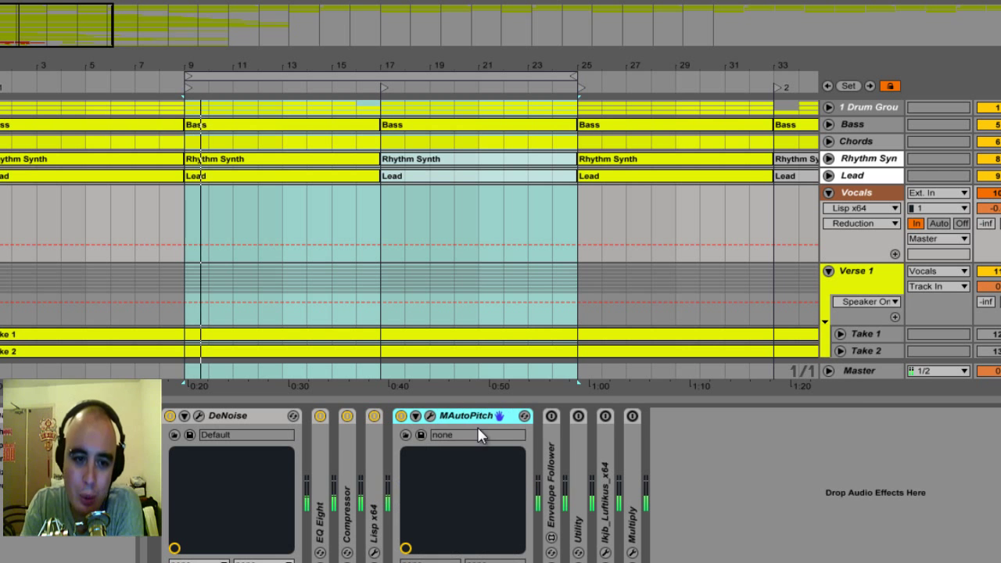
{"action": "left_click", "coordinate": [429, 416]}
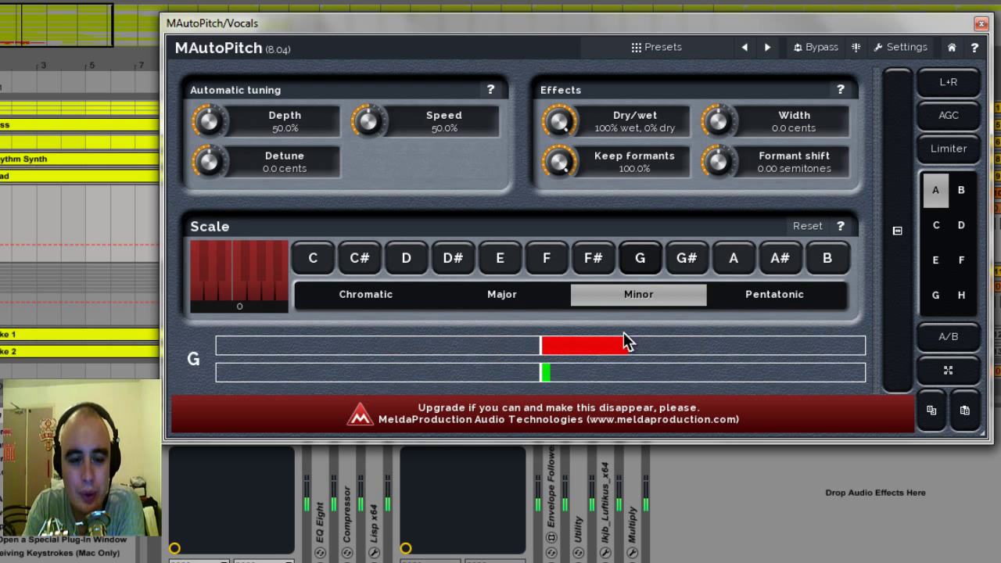
{"action": "left_click", "coordinate": [644, 260]}
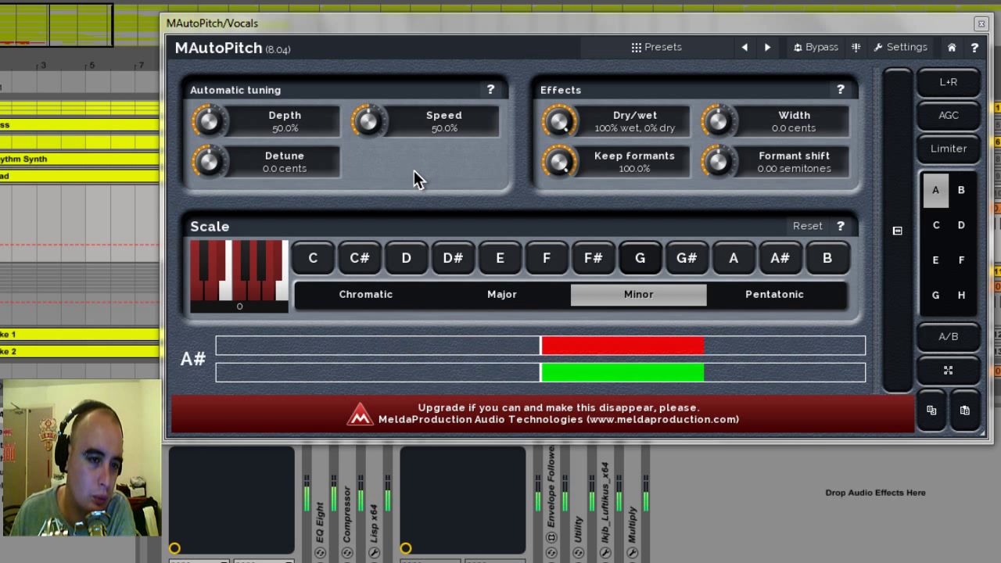
{"action": "left_click_drag", "start_coordinate": [377, 138], "coordinate": [377, 168]}
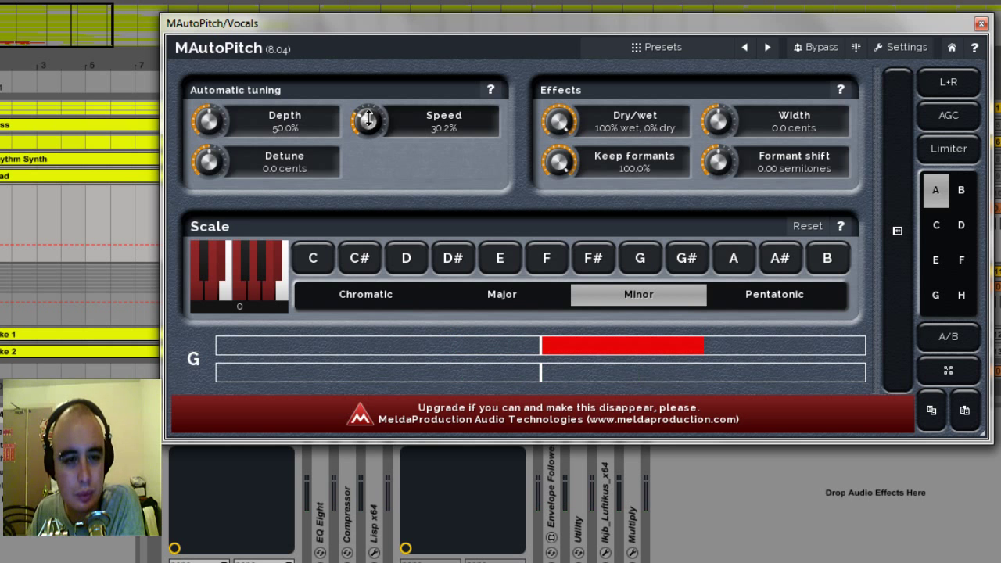
{"action": "left_click", "coordinate": [982, 25]}
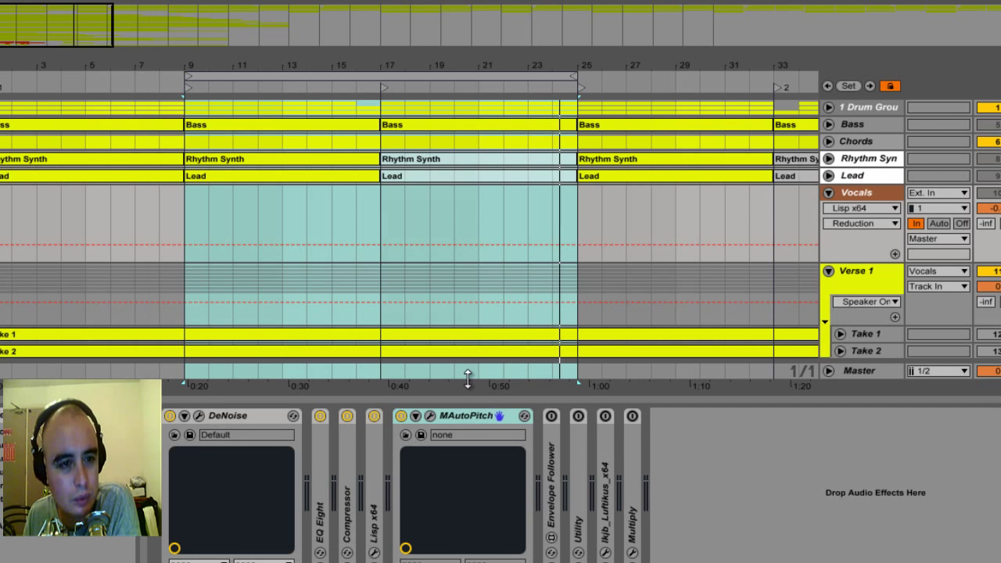
Step: Unfold Lisp x64, open its plug-in window, and lower the Reduction to about 4.8
{"action": "double_click", "coordinate": [380, 469]}
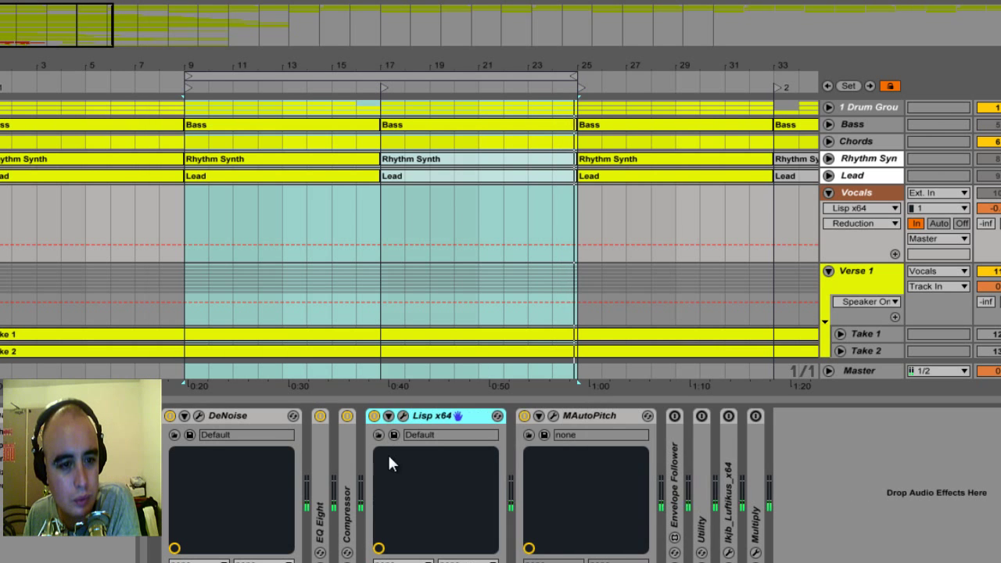
{"action": "left_click", "coordinate": [403, 417]}
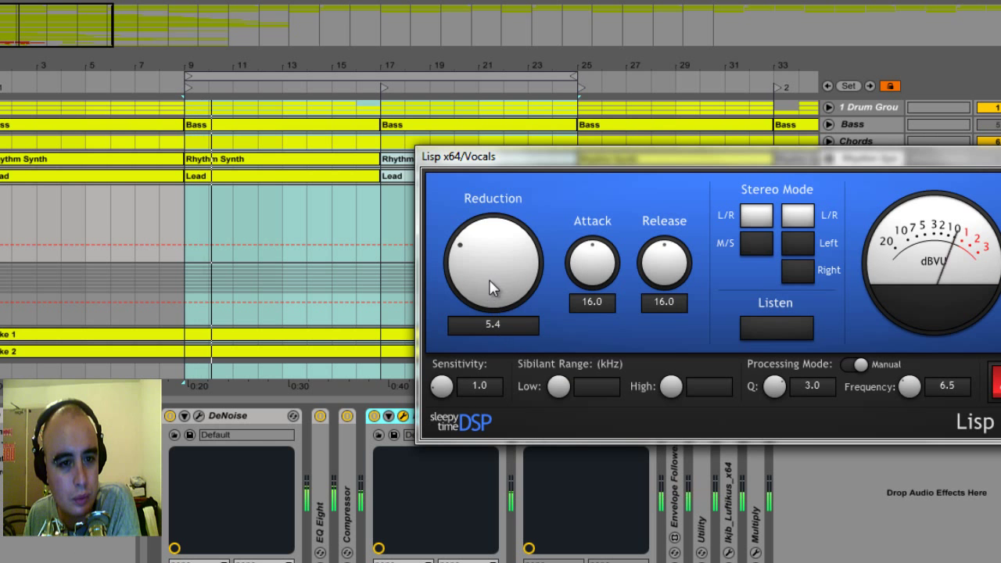
{"action": "left_click_drag", "start_coordinate": [486, 266], "coordinate": [485, 280]}
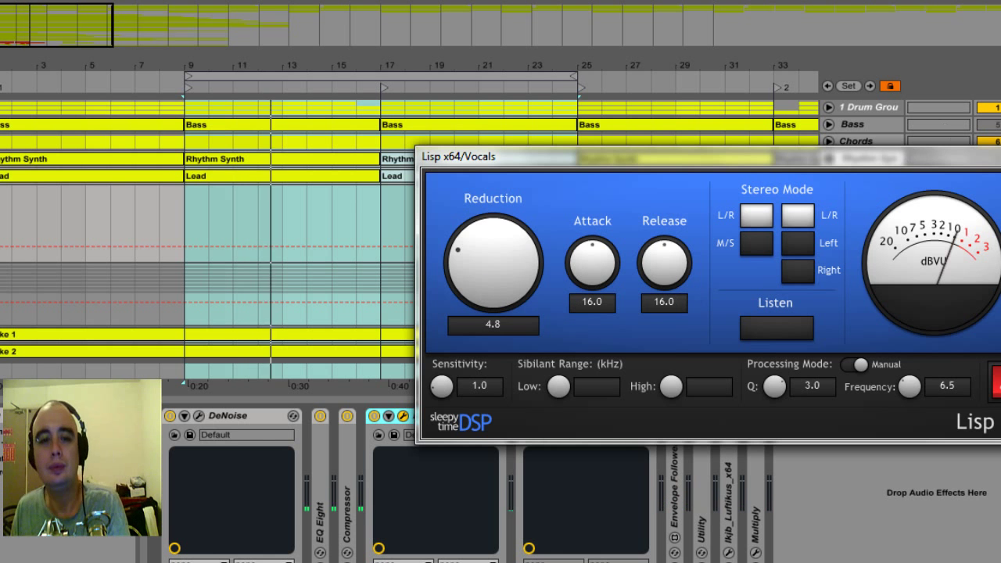
Step: Close the Lisp x64 window, then open MAutoPitch, lower its automatic tuning Depth, and close its window
{"action": "left_click", "coordinate": [1000, 155]}
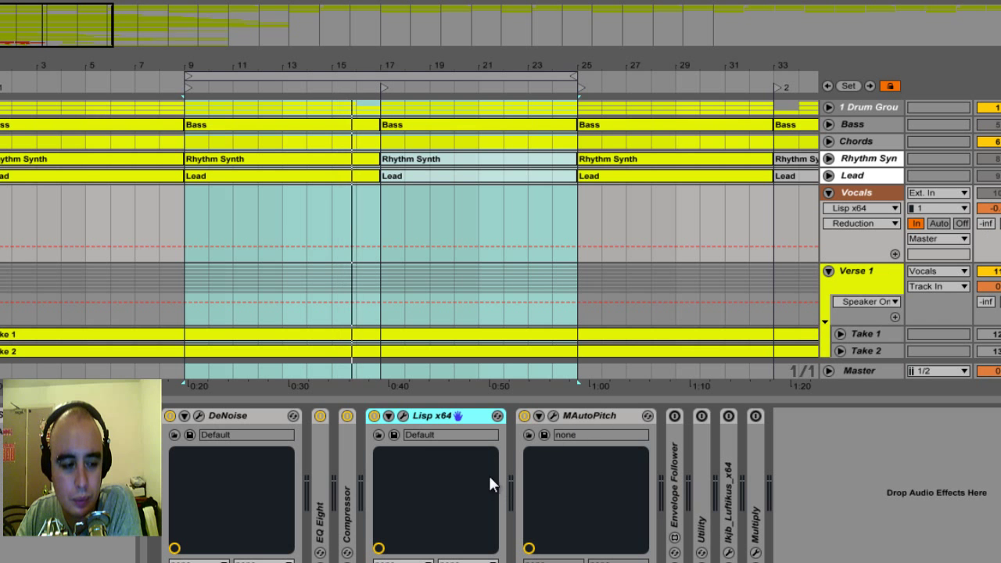
{"action": "left_click", "coordinate": [554, 417]}
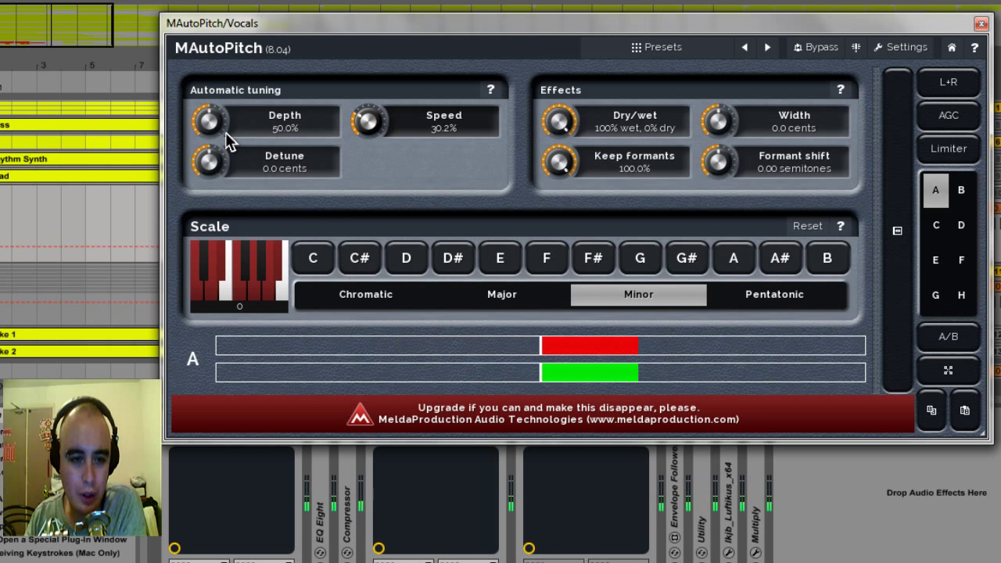
{"action": "left_click_drag", "start_coordinate": [209, 121], "coordinate": [209, 138]}
{"action": "left_click", "coordinate": [981, 23]}
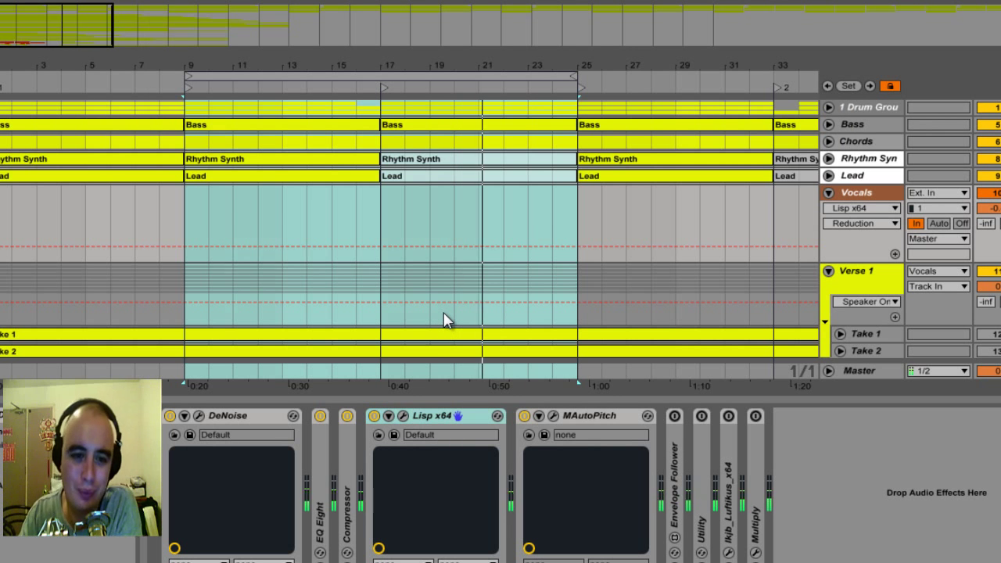
Step: Fold the Lisp x64 and MAutoPitch devices, then switch to the Session View
{"action": "double_click", "coordinate": [454, 416]}
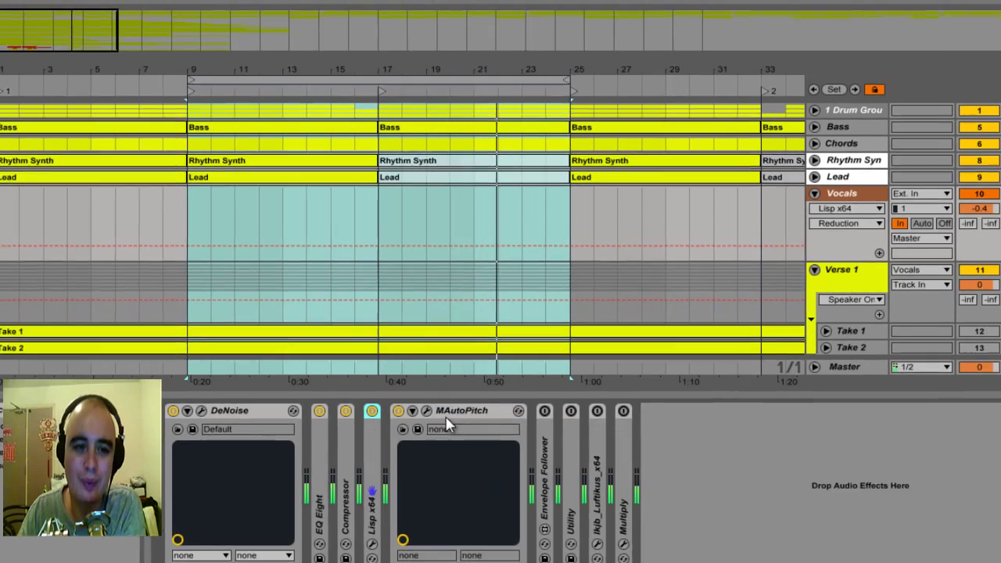
{"action": "double_click", "coordinate": [457, 411]}
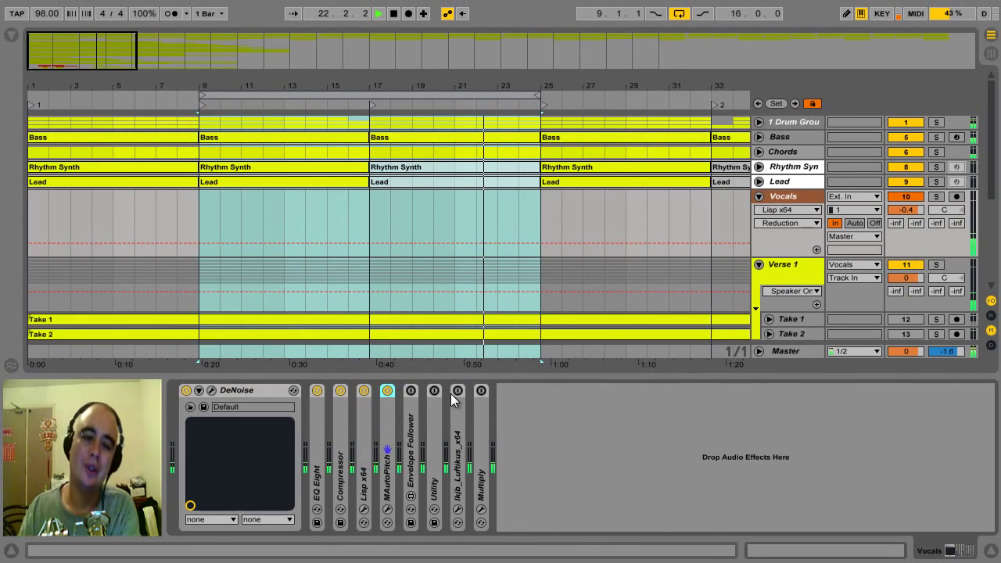
{"action": "key", "text": "Tab"}
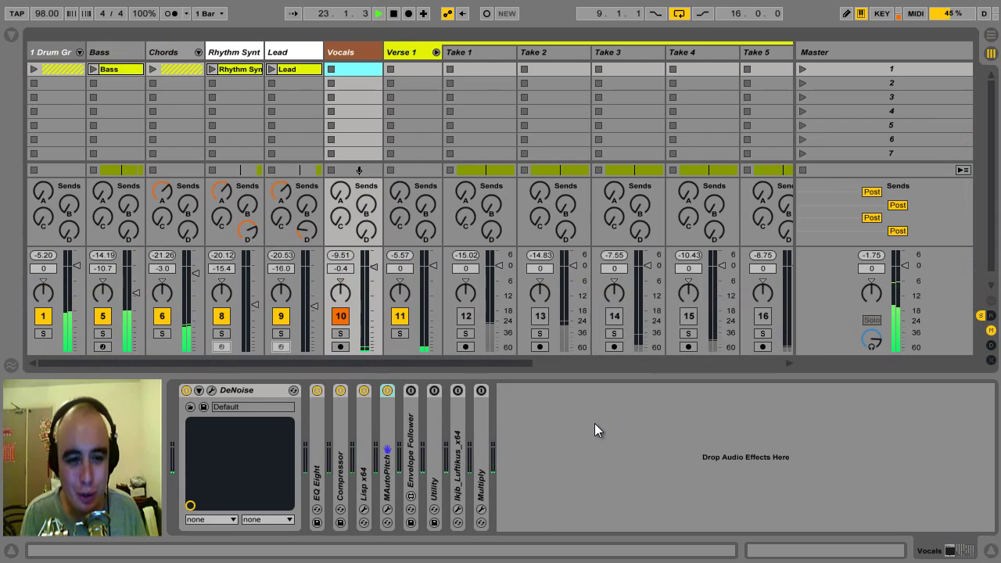
Step: Unfold and activate Envelope Follower, then raise its Gain to 14 dB while the song plays
{"action": "double_click", "coordinate": [411, 446]}
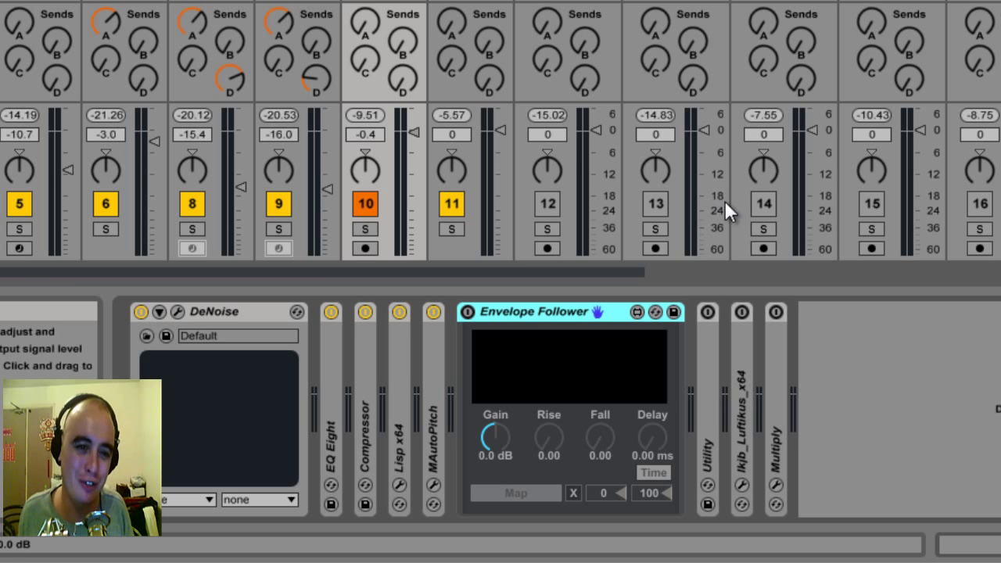
{"action": "left_click", "coordinate": [469, 313]}
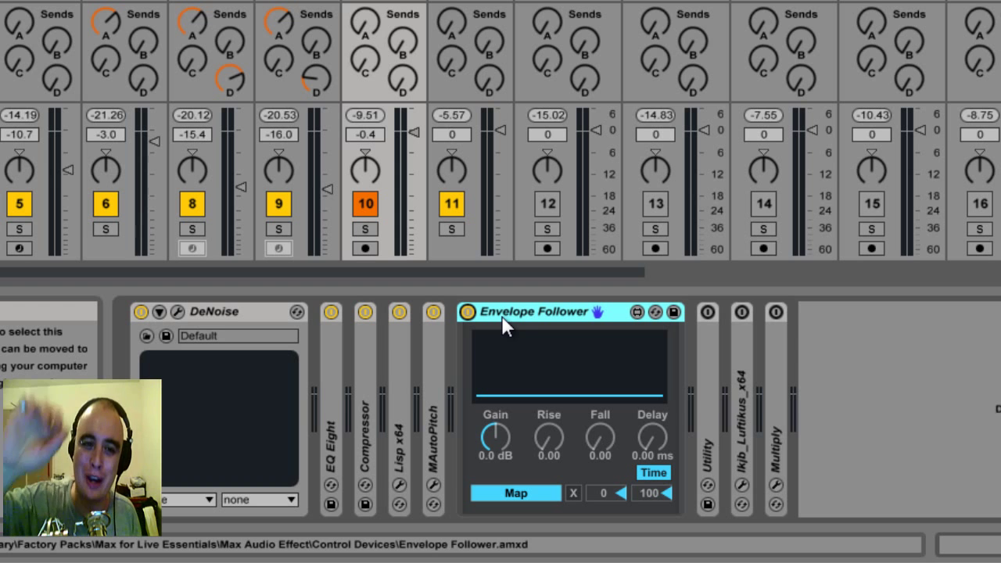
{"action": "key", "text": "space"}
{"action": "left_click_drag", "start_coordinate": [499, 433], "coordinate": [508, 407]}
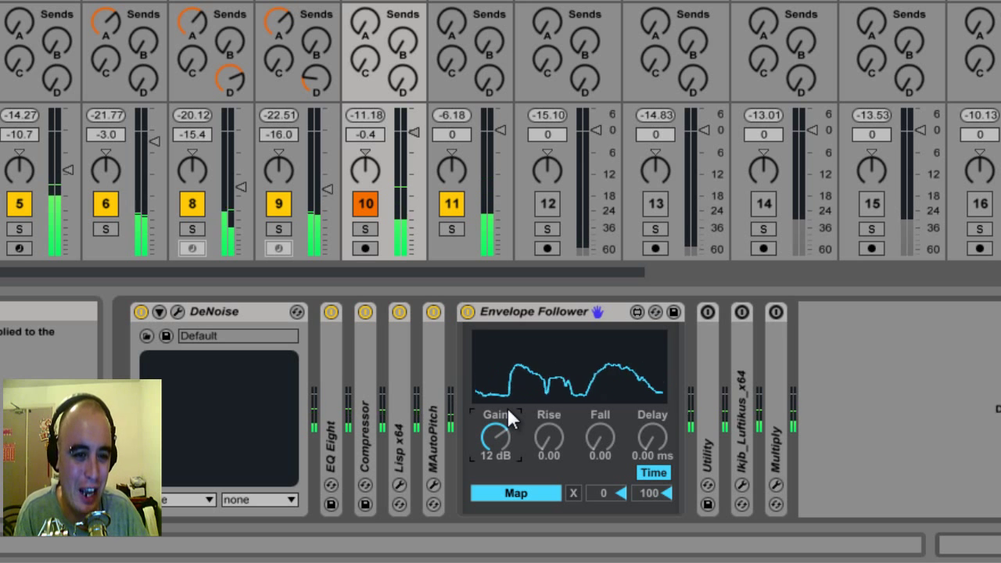
{"action": "left_click_drag", "start_coordinate": [508, 408], "coordinate": [508, 403]}
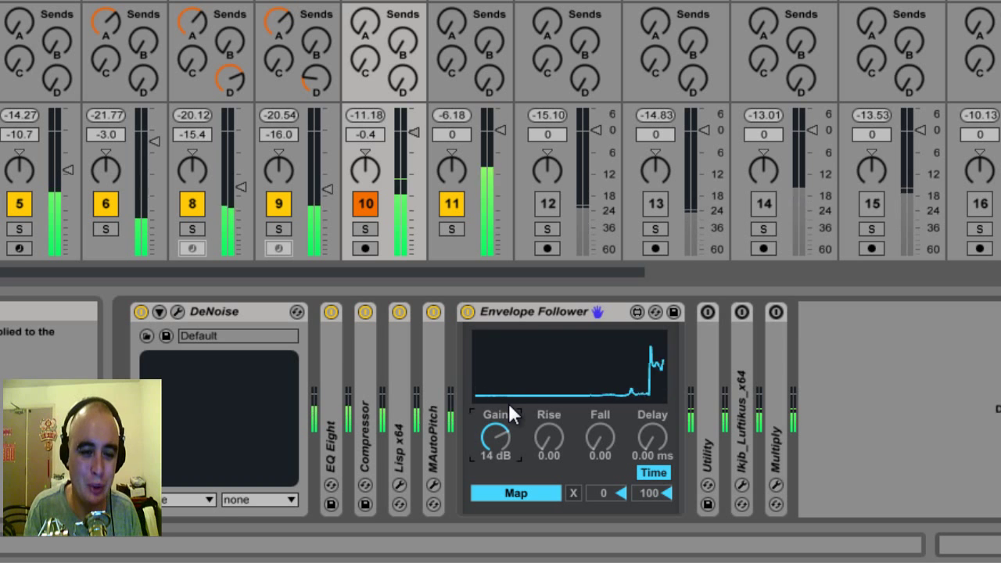
{"action": "left_click_drag", "start_coordinate": [508, 403], "coordinate": [499, 431]}
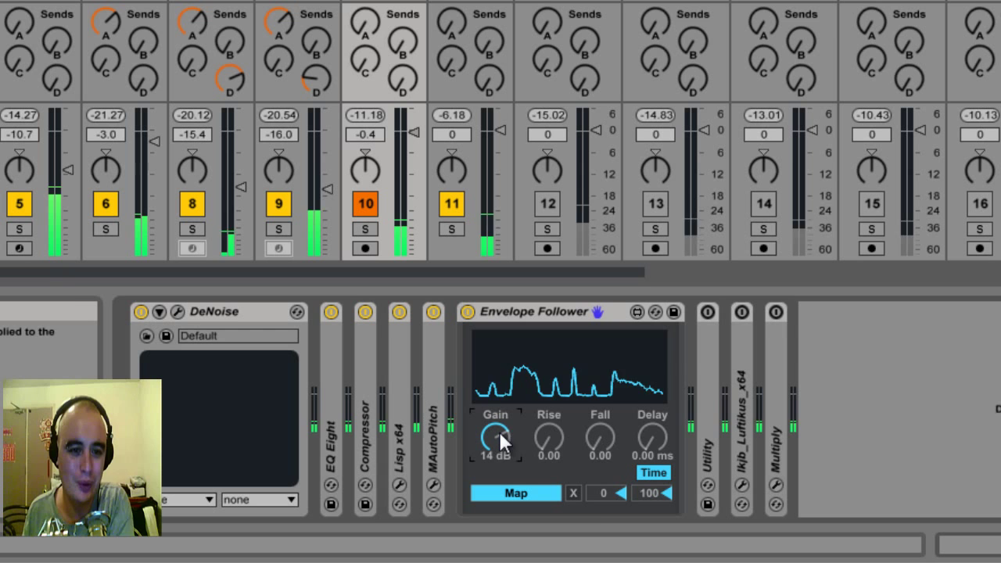
Step: Set Envelope Follower's minimum to 84 and maximum to 60, map it to the Vocals track volume, and resume playback
{"action": "left_click", "coordinate": [607, 493]}
{"action": "key", "text": "space"}
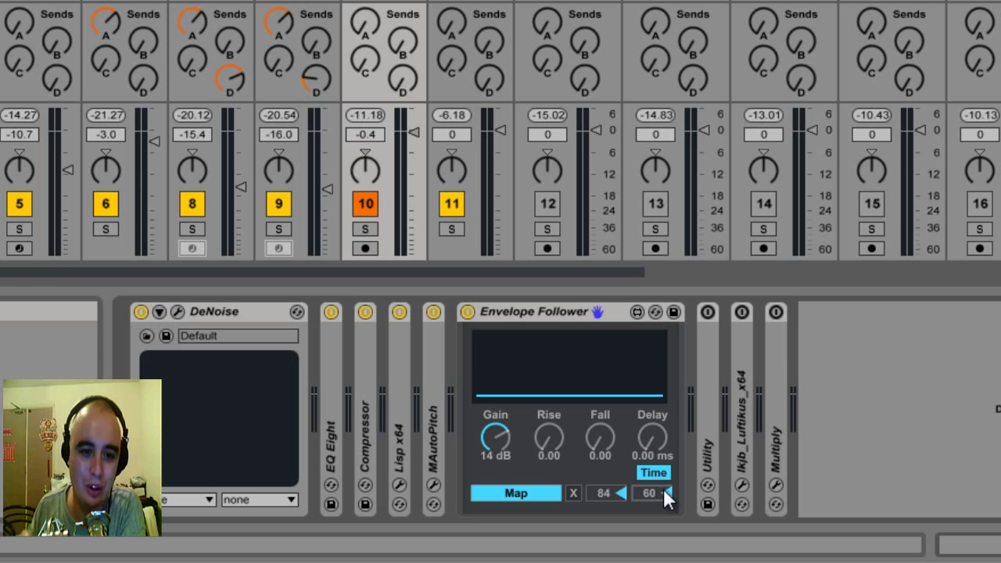
{"action": "left_click", "coordinate": [522, 490]}
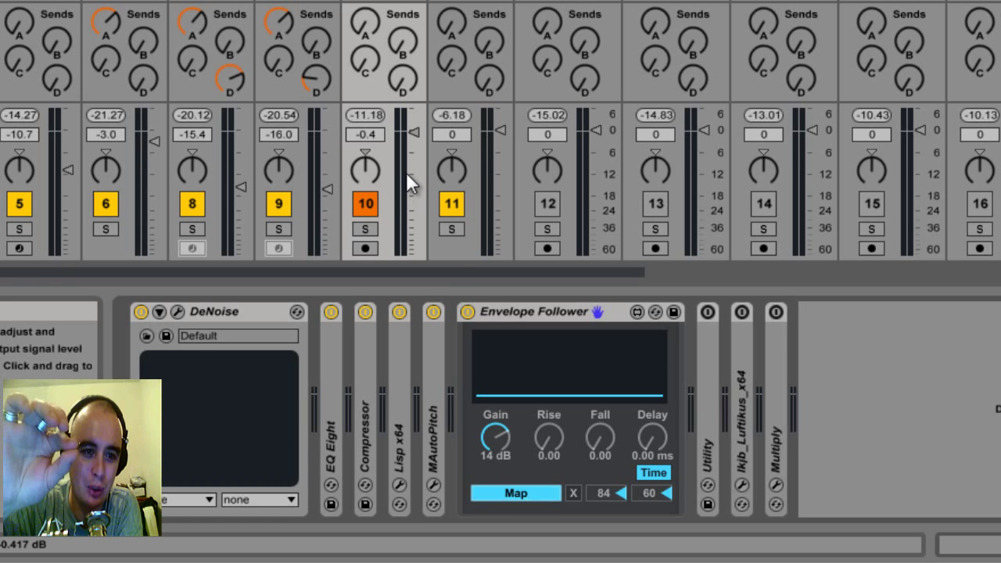
{"action": "left_click", "coordinate": [407, 171]}
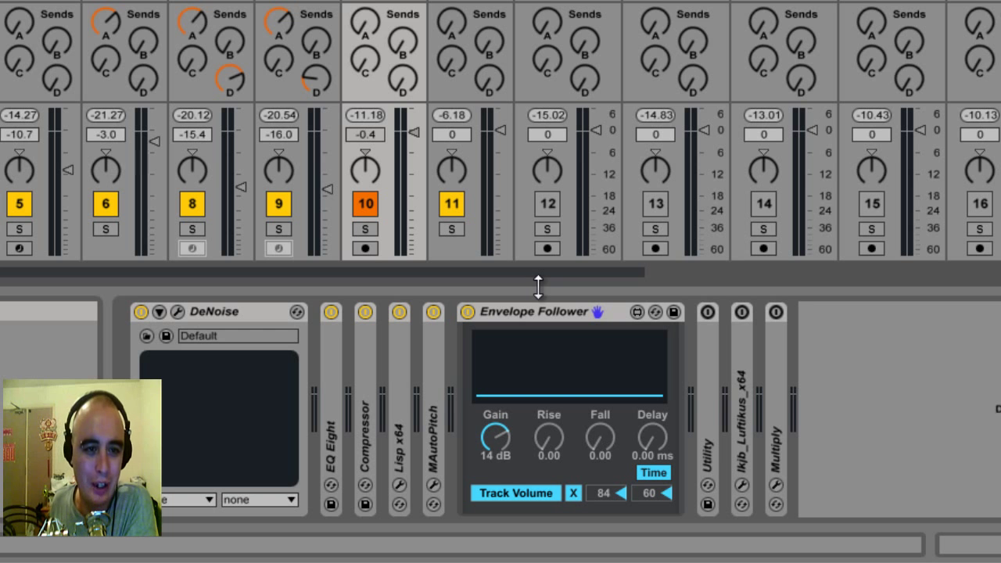
{"action": "key", "text": "space"}
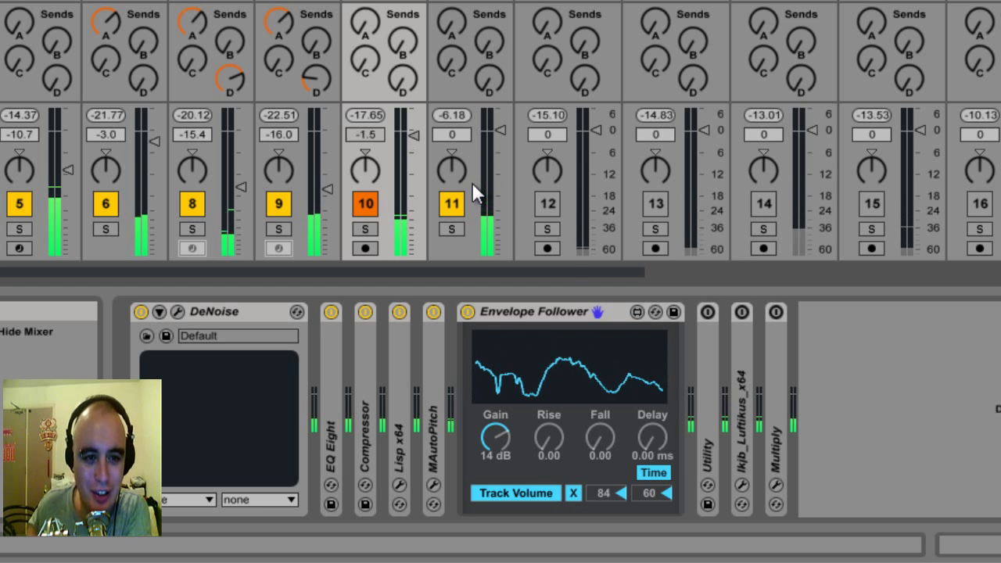
Step: Raise Envelope Follower's maximum to 73 and set its Rise to 0.04 and Fall to 0.17
{"action": "left_click_drag", "start_coordinate": [654, 490], "coordinate": [660, 486]}
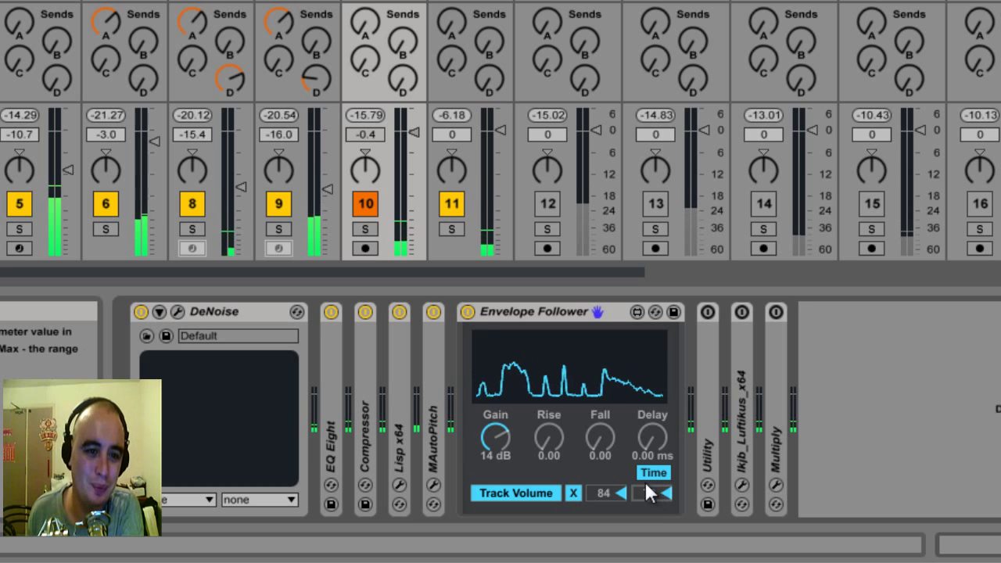
{"action": "left_click", "coordinate": [595, 439]}
{"action": "left_click_drag", "start_coordinate": [593, 435], "coordinate": [598, 421]}
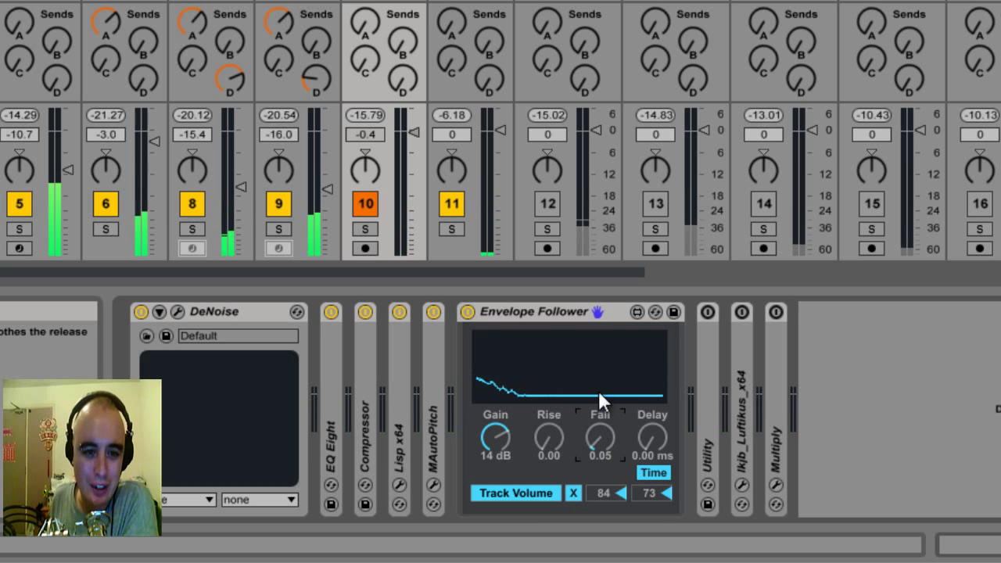
{"action": "left_click_drag", "start_coordinate": [608, 349], "coordinate": [608, 339]}
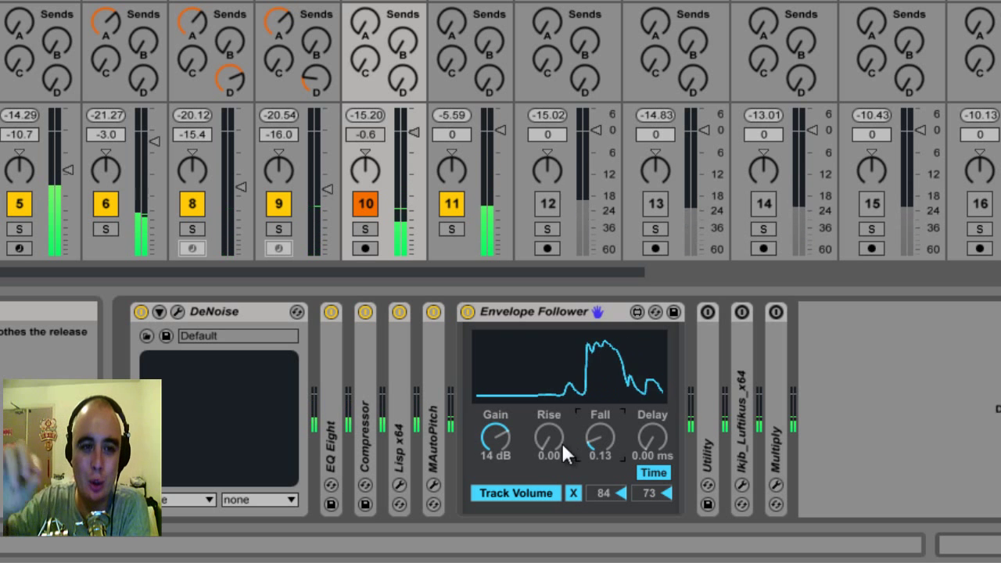
{"action": "left_click_drag", "start_coordinate": [547, 441], "coordinate": [543, 402]}
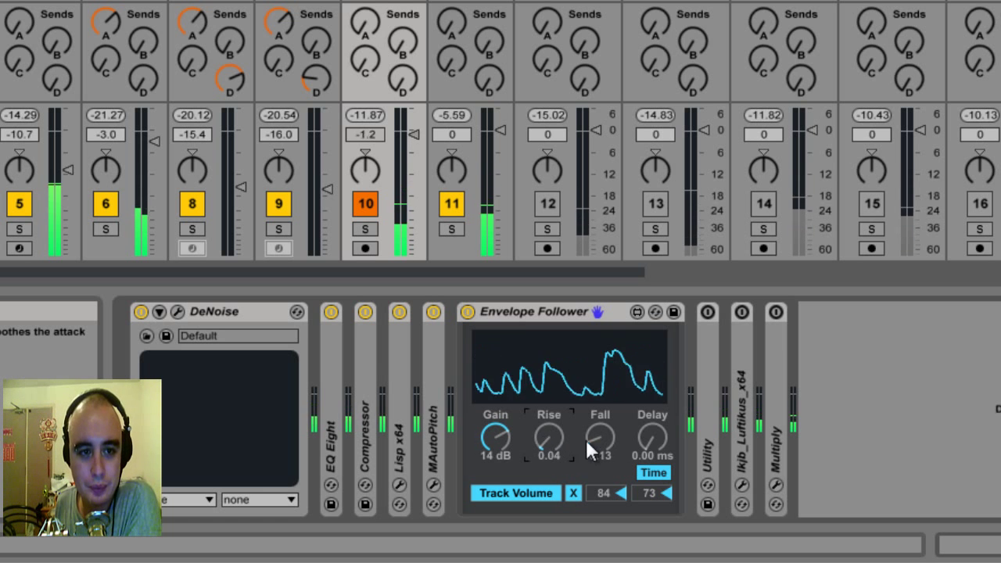
{"action": "left_click_drag", "start_coordinate": [589, 429], "coordinate": [587, 407]}
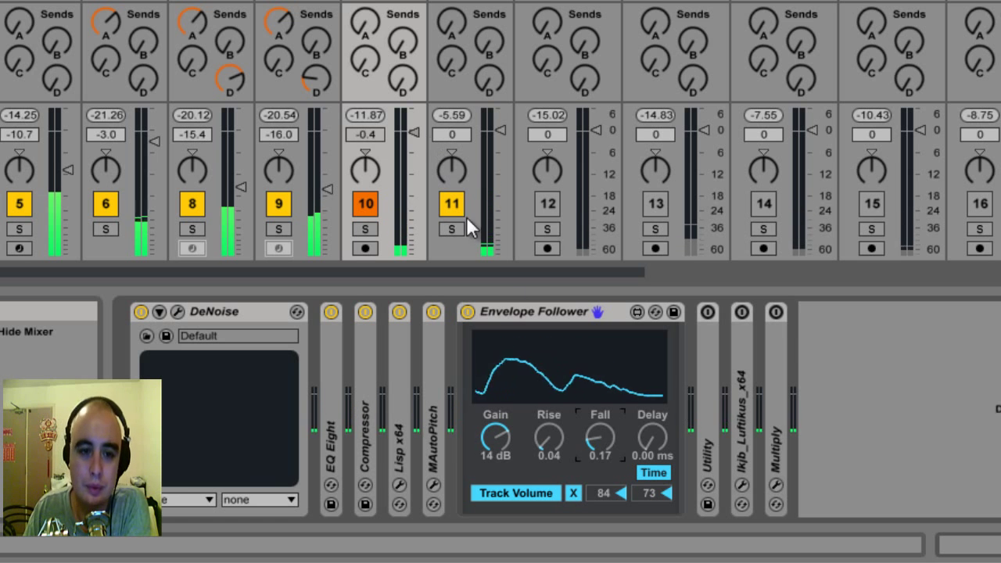
Step: Unfold and activate Utility, raise its Gain to about 3.89 dB, and fold the device
{"action": "double_click", "coordinate": [701, 403]}
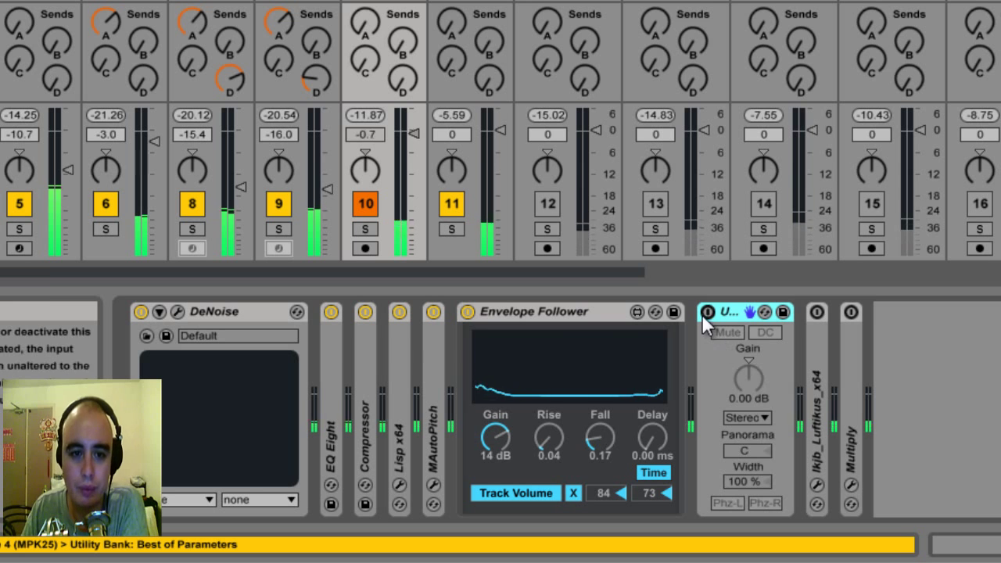
{"action": "left_click_drag", "start_coordinate": [756, 383], "coordinate": [757, 372]}
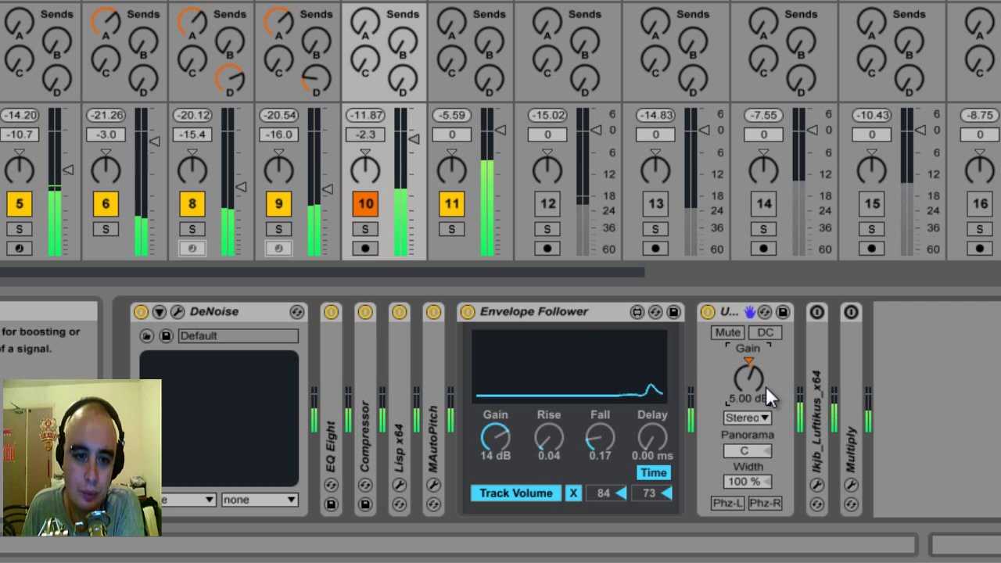
{"action": "left_click_drag", "start_coordinate": [743, 382], "coordinate": [743, 383]}
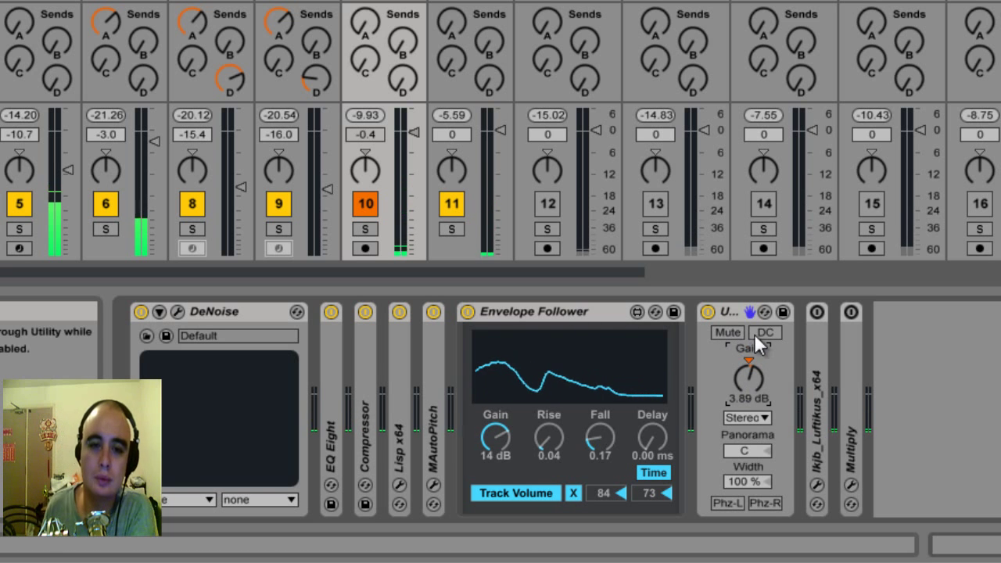
{"action": "double_click", "coordinate": [738, 312]}
Step: Activate Luftikus and open its window, enable Analog, and set the 640 Hz band to 0.40 and the 2.5 kHz band to 2.70
{"action": "double_click", "coordinate": [743, 379]}
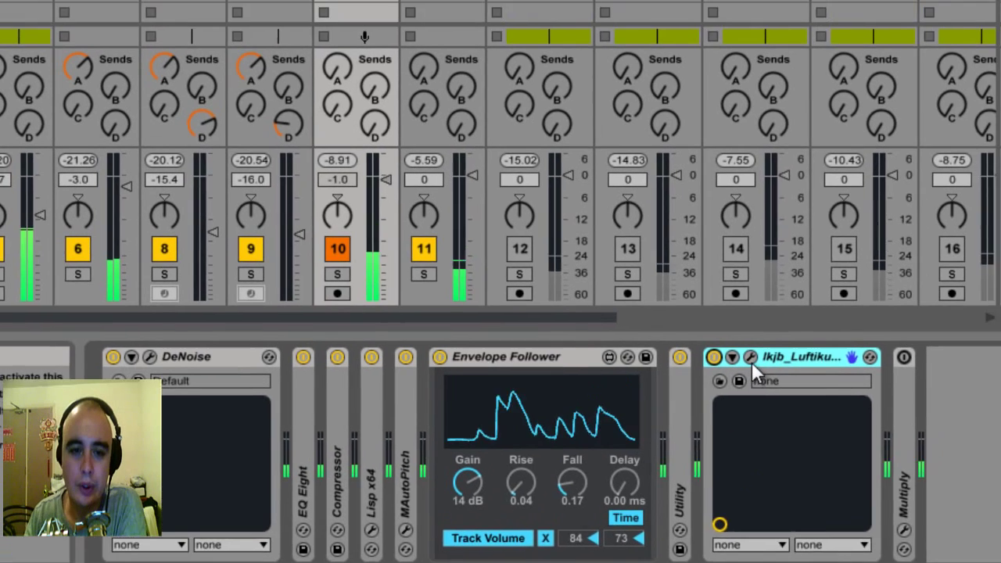
{"action": "left_click", "coordinate": [779, 311]}
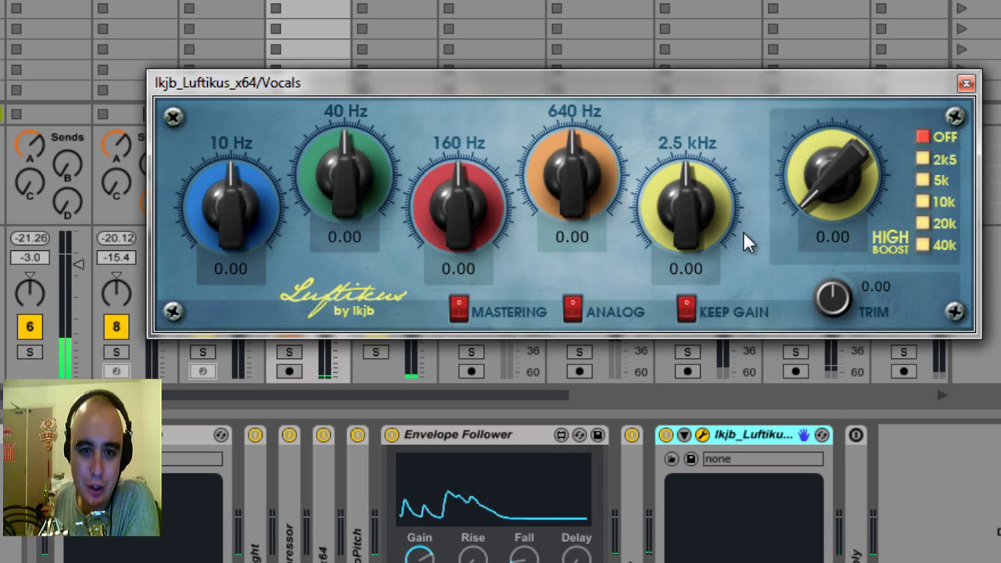
{"action": "left_click_drag", "start_coordinate": [570, 190], "coordinate": [574, 173]}
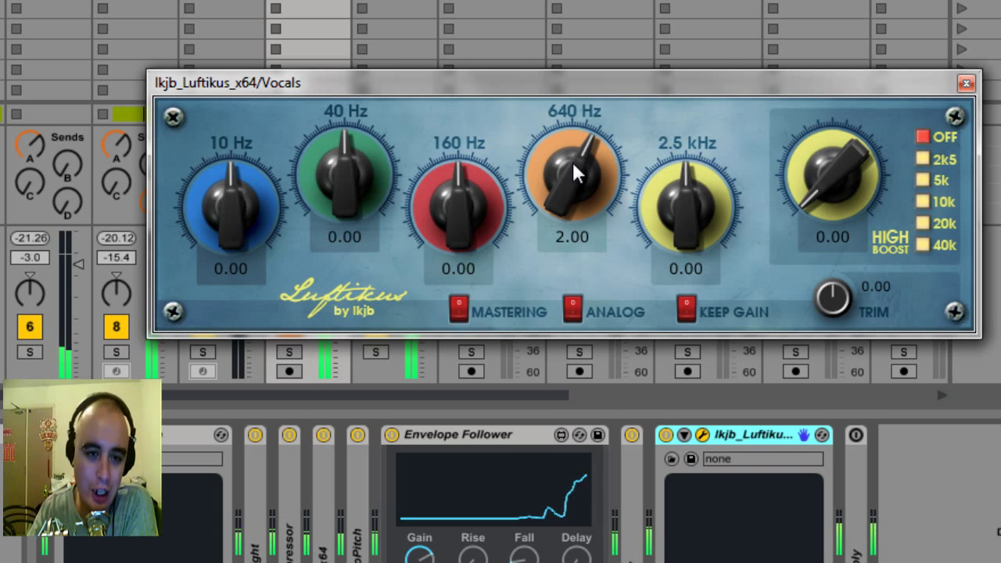
{"action": "left_click", "coordinate": [573, 310]}
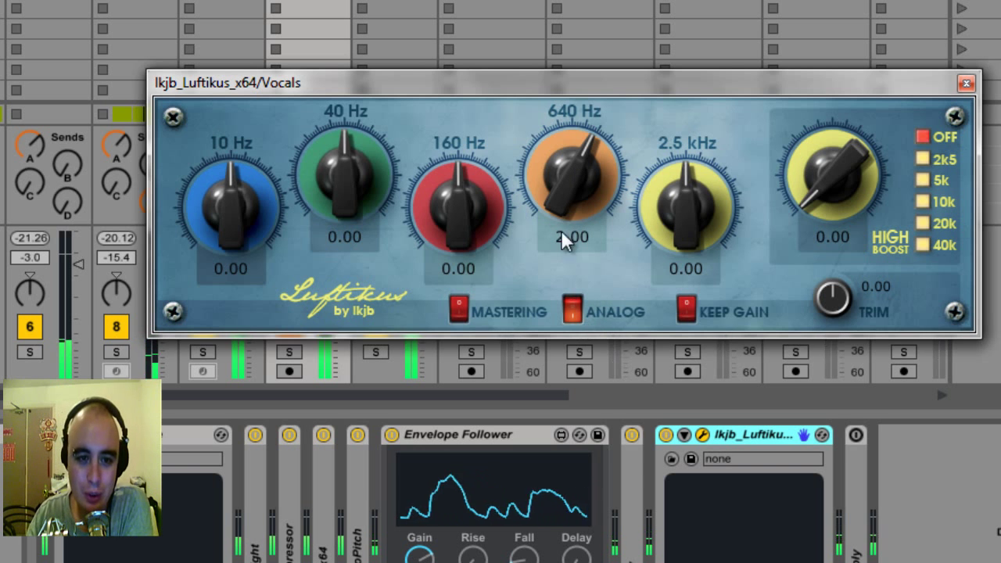
{"action": "left_click_drag", "start_coordinate": [567, 180], "coordinate": [567, 204]}
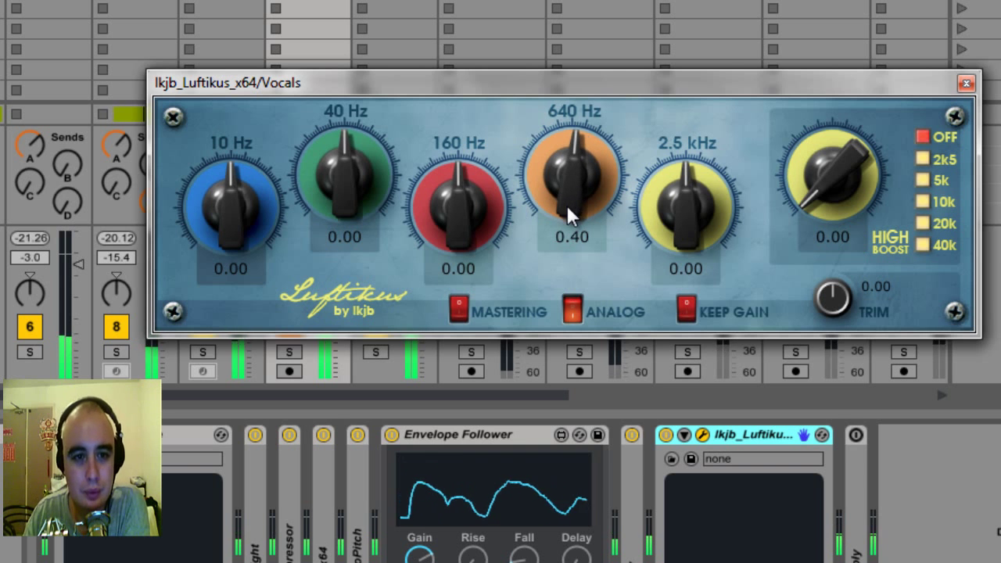
{"action": "left_click_drag", "start_coordinate": [686, 230], "coordinate": [690, 189]}
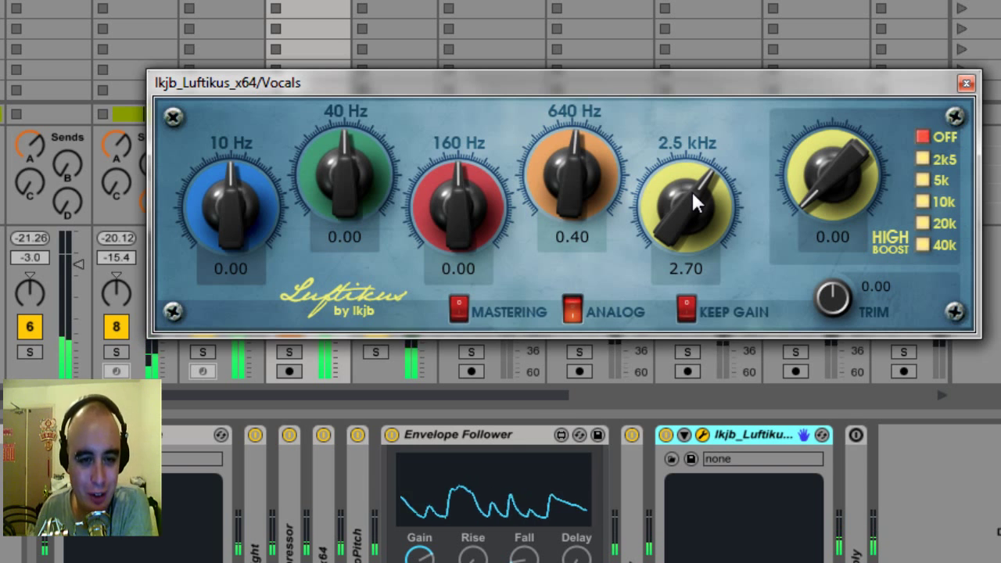
Step: Set Luftikus's High Boost to 5k at 1.50, lower the Trim, then close its window and fold the device
{"action": "left_click", "coordinate": [925, 180]}
{"action": "left_click_drag", "start_coordinate": [815, 185], "coordinate": [824, 142]}
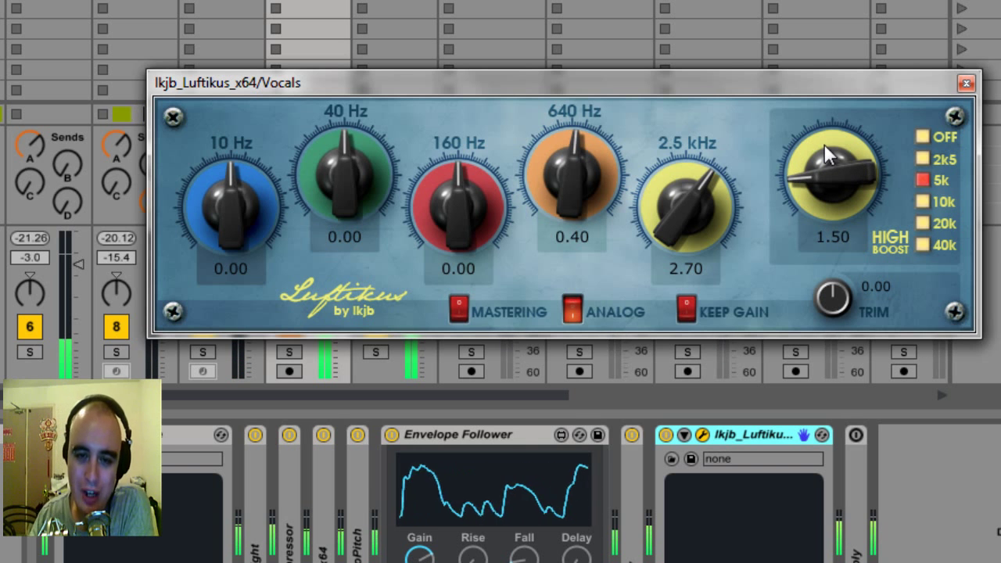
{"action": "left_click_drag", "start_coordinate": [832, 295], "coordinate": [839, 325]}
{"action": "left_click", "coordinate": [966, 83]}
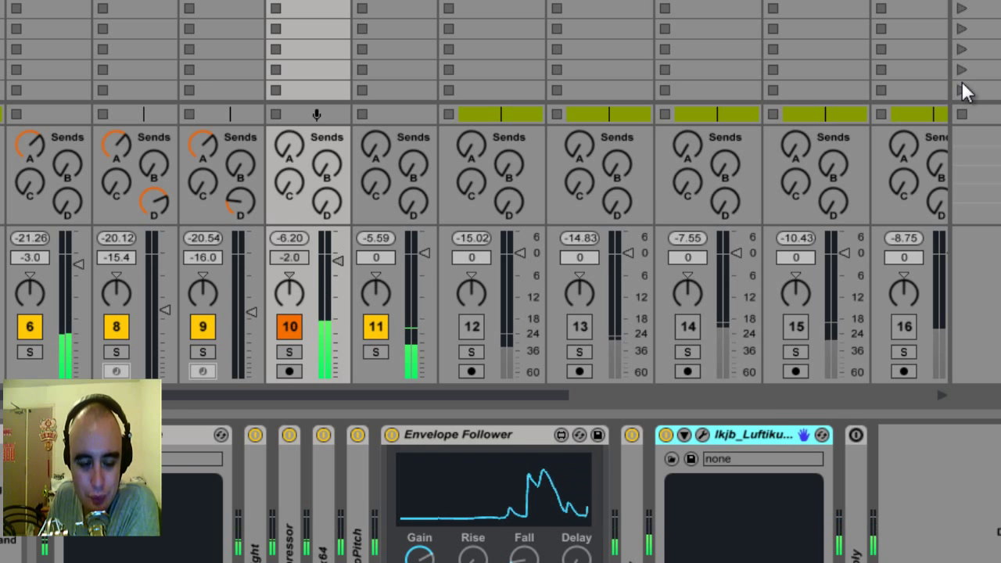
{"action": "double_click", "coordinate": [758, 434]}
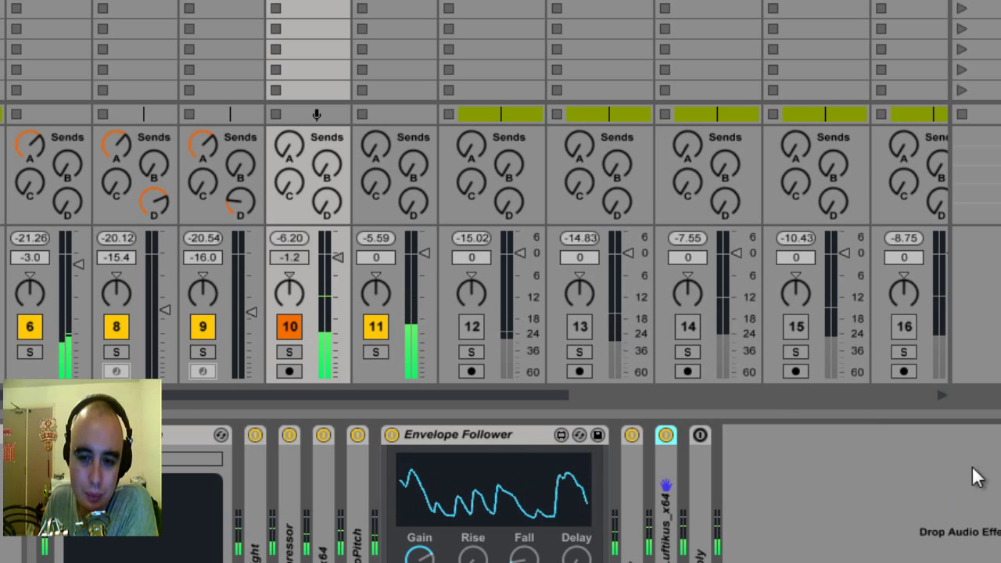
Step: Unfold and activate Multiply, open its plug-in window, and lower the Voice count to 2
{"action": "double_click", "coordinate": [700, 492]}
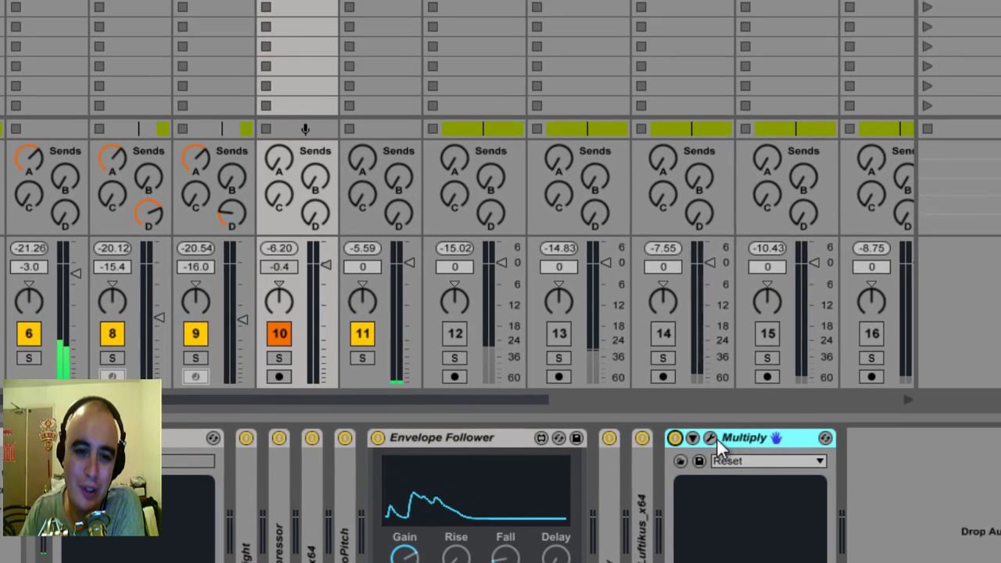
{"action": "left_click", "coordinate": [700, 435]}
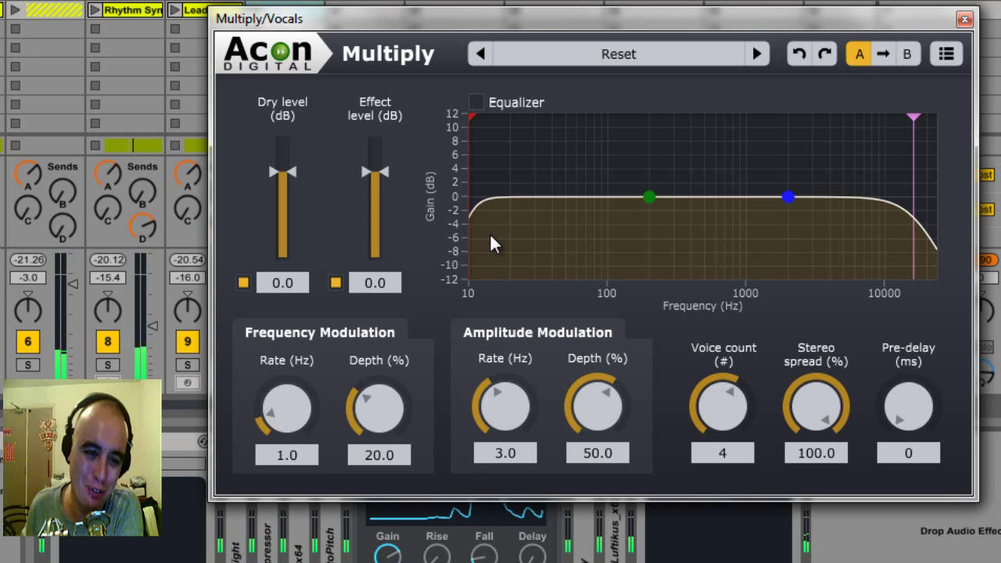
{"action": "left_click_drag", "start_coordinate": [716, 413], "coordinate": [729, 519]}
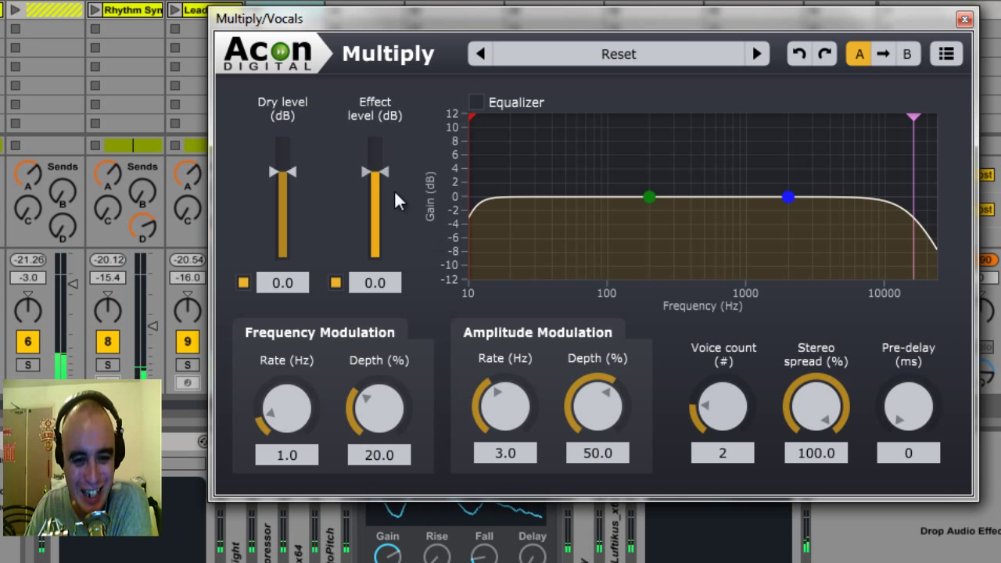
Step: Lower Multiply's Effect level to about -12.1 dB, close its window, and raise the Vocals track's sends C and D
{"action": "left_click_drag", "start_coordinate": [387, 173], "coordinate": [383, 192]}
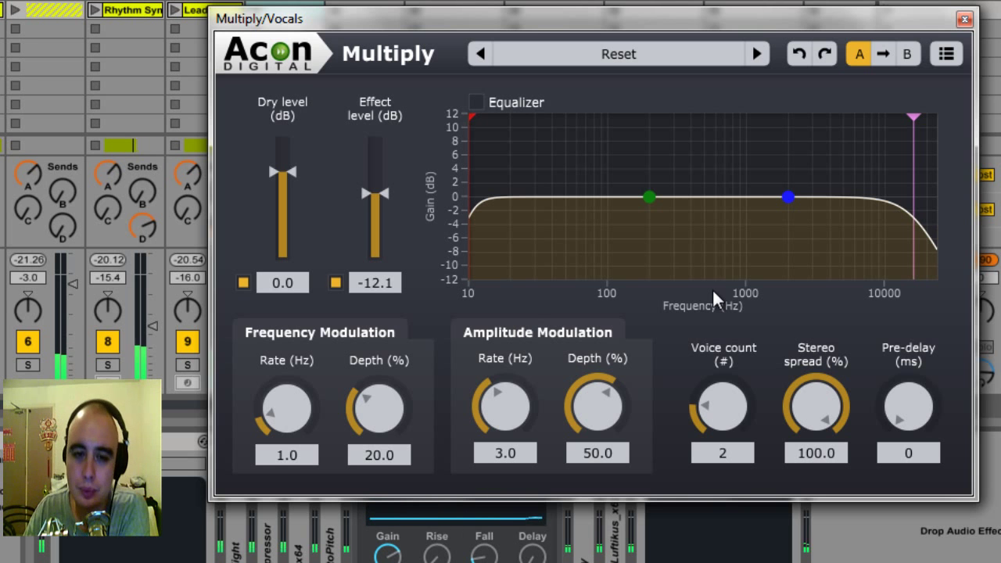
{"action": "left_click", "coordinate": [965, 20]}
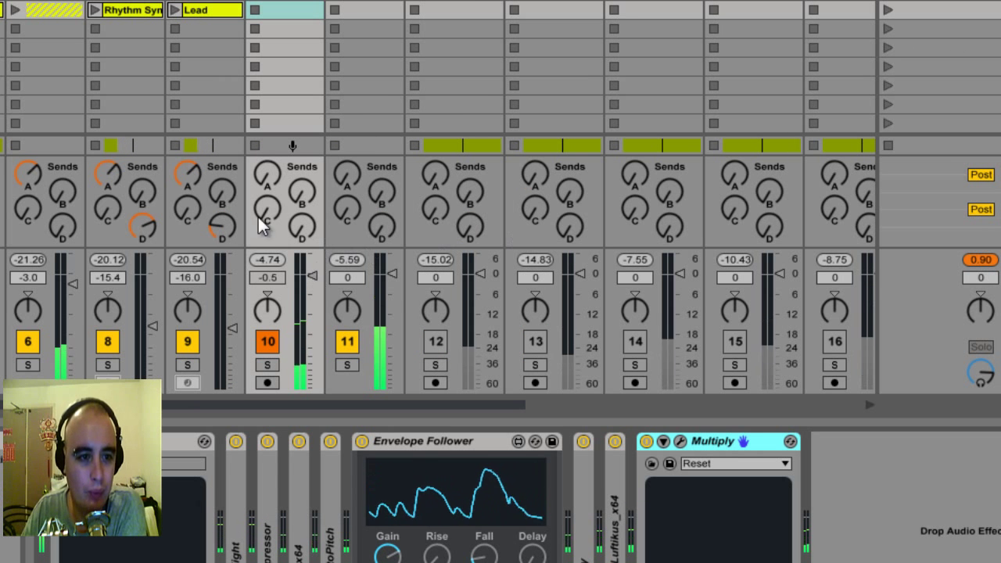
{"action": "left_click_drag", "start_coordinate": [266, 209], "coordinate": [267, 206]}
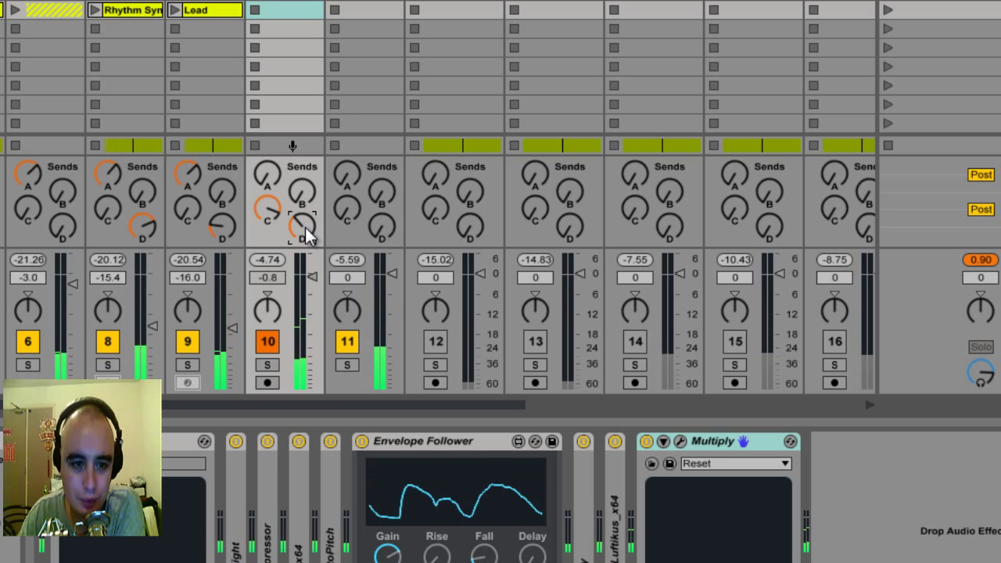
Step: Unfold Luftikus and open its plug-in window, lower the Trim to -5.30 dB, and close the window
{"action": "double_click", "coordinate": [619, 509]}
{"action": "left_click", "coordinate": [649, 443]}
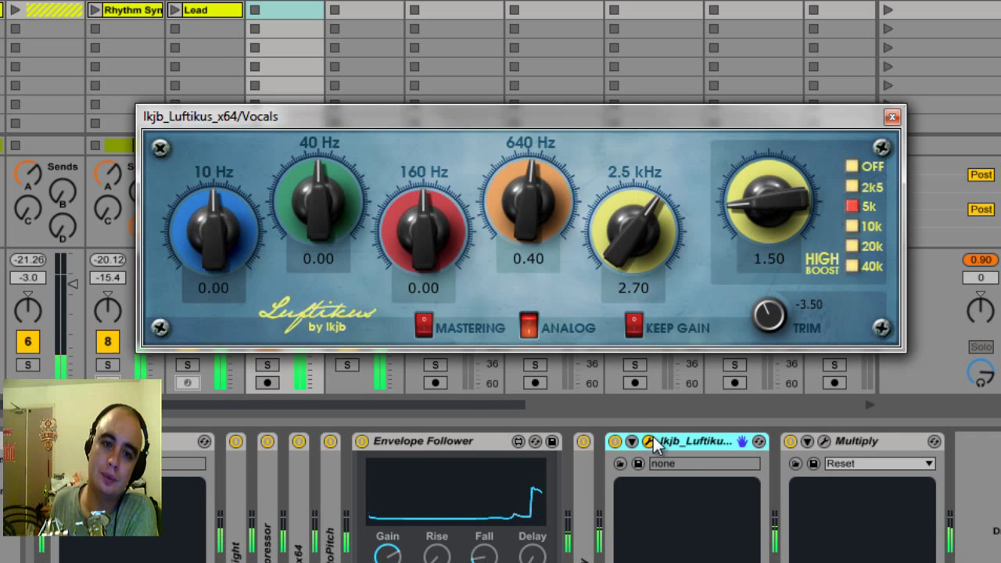
{"action": "left_click_drag", "start_coordinate": [772, 322], "coordinate": [772, 323]}
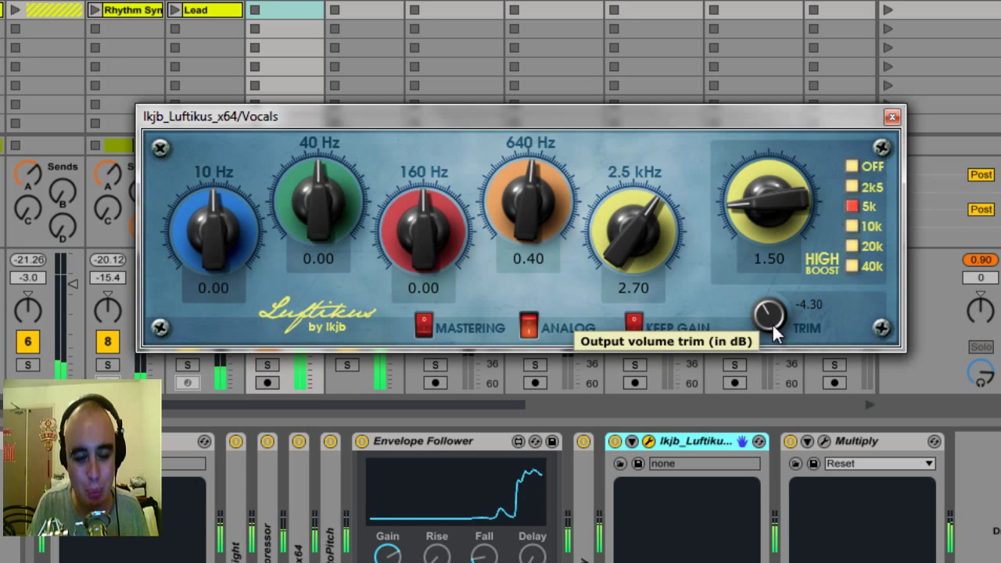
{"action": "left_click_drag", "start_coordinate": [769, 322], "coordinate": [769, 328]}
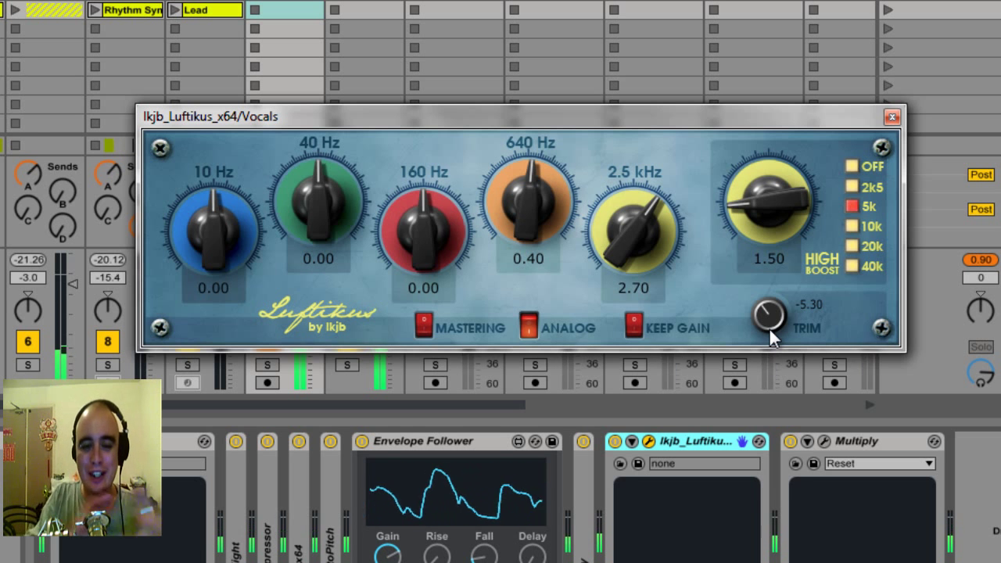
{"action": "left_click", "coordinate": [892, 116]}
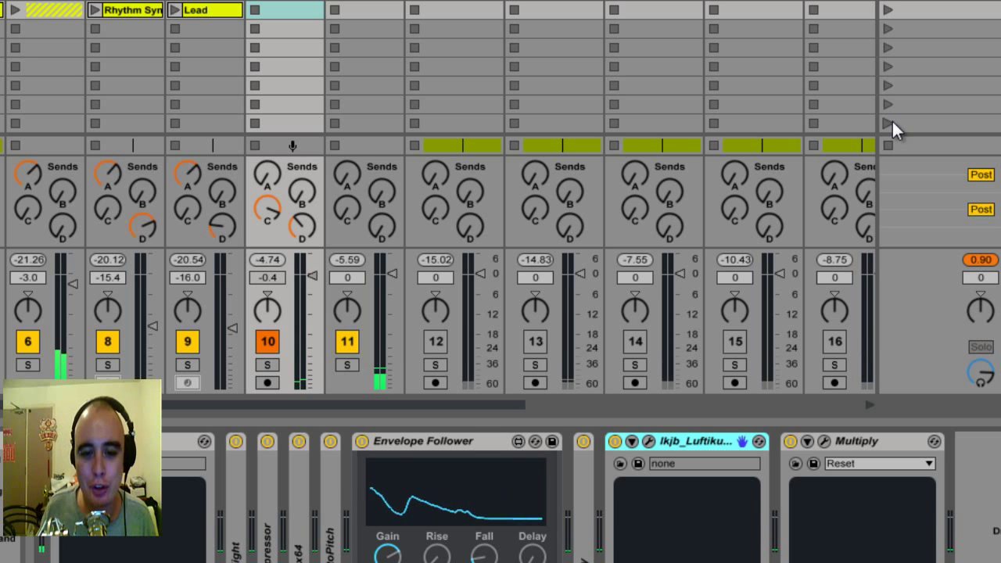